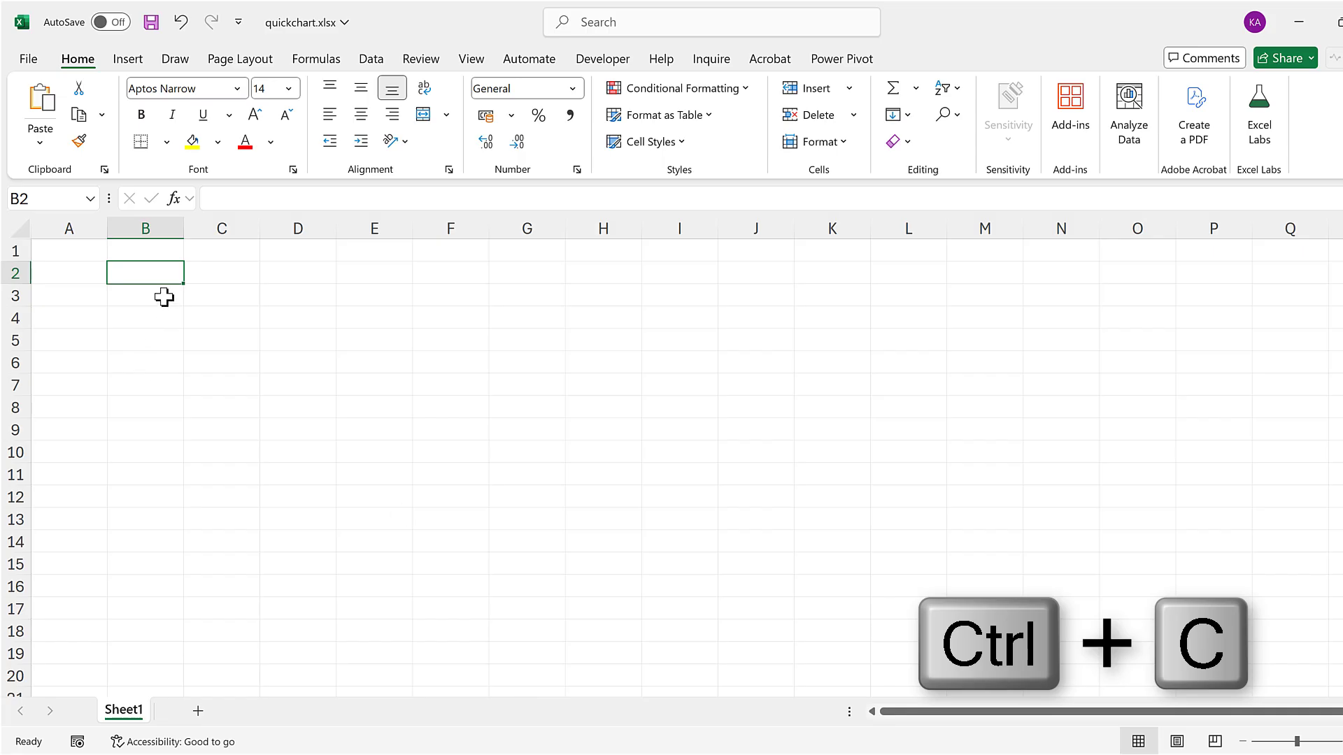
Step: Paste the QuickChart bar chart URL into cell B2 as text and enter =IMAGE(B2) in cell B4
right_click(165, 276)
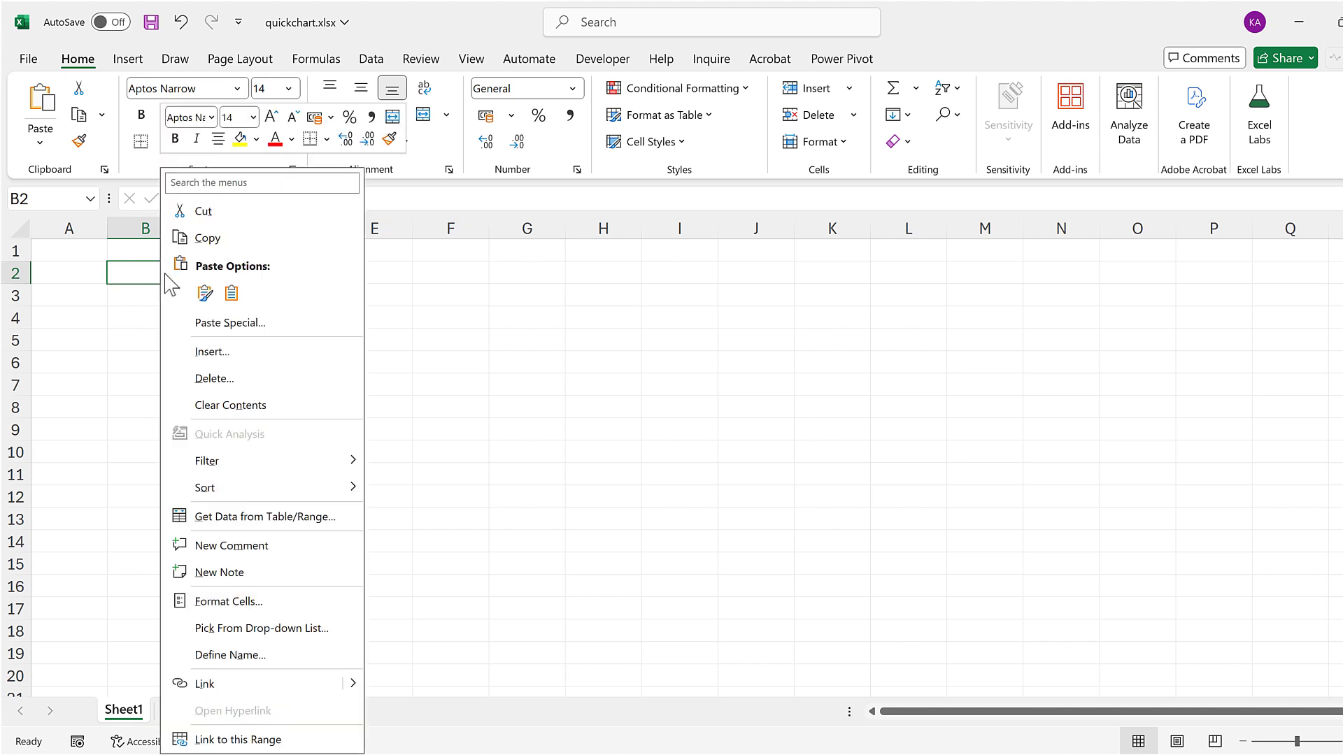
left_click(231, 293)
left_click(162, 321)
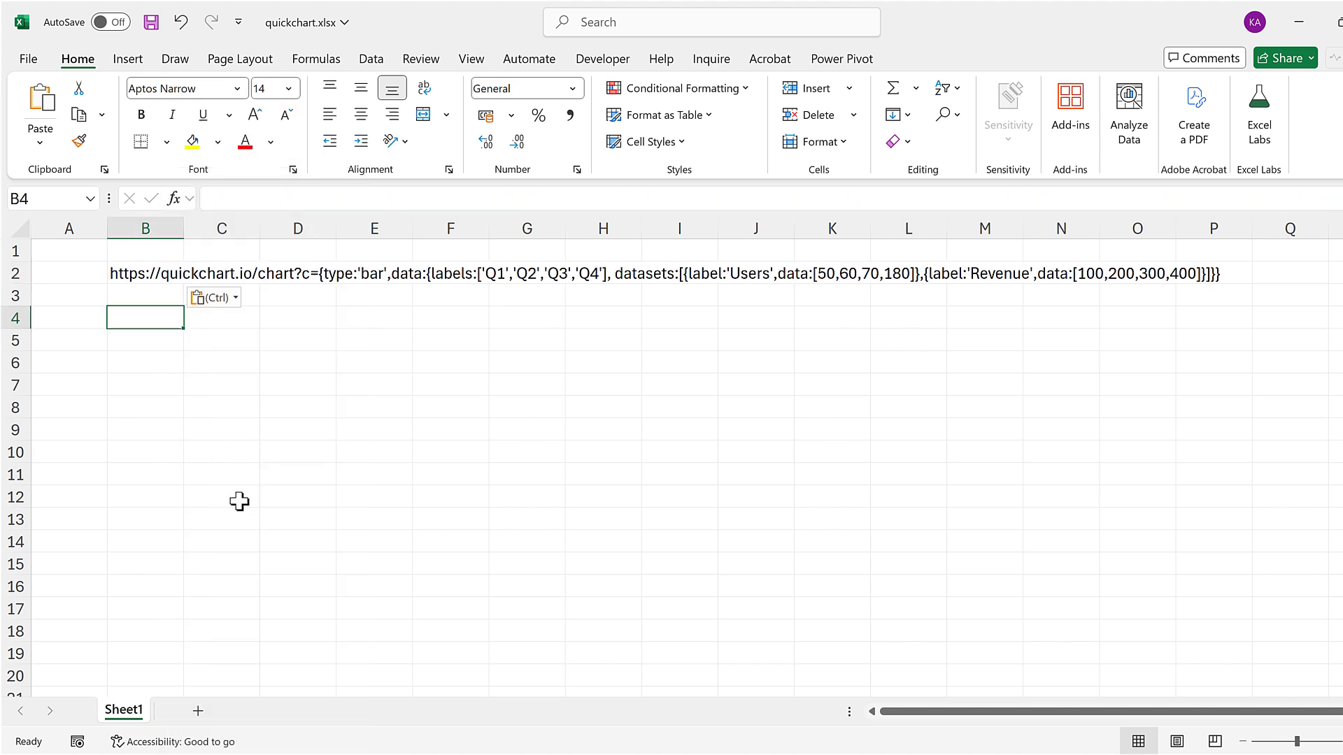
type("=image")
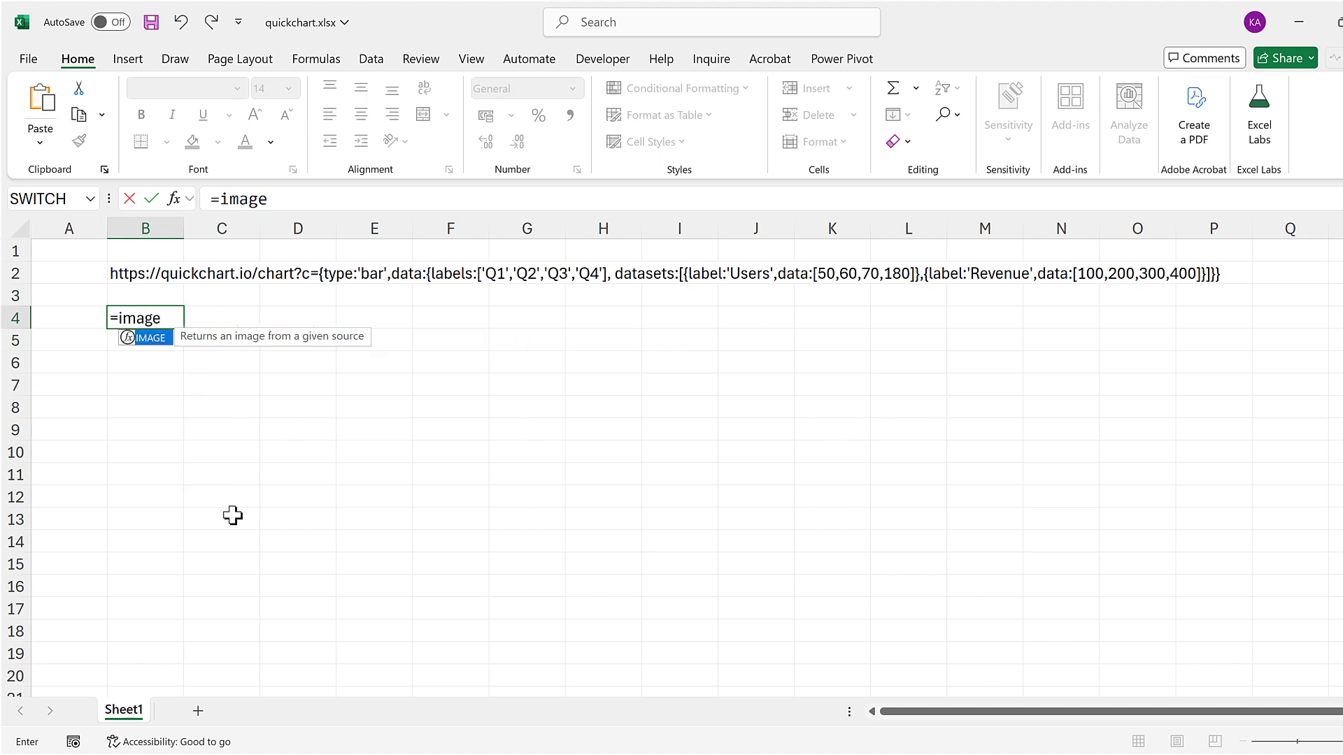
key("Tab")
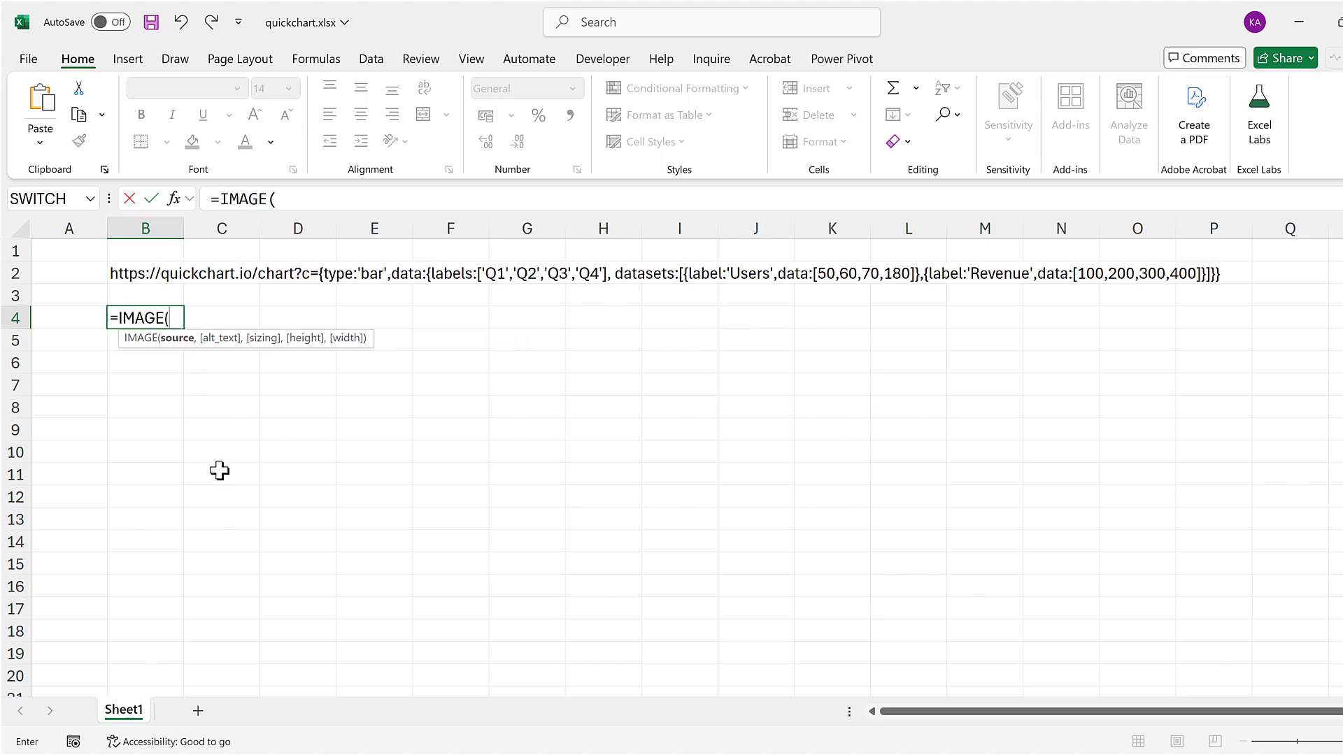
left_click(150, 275)
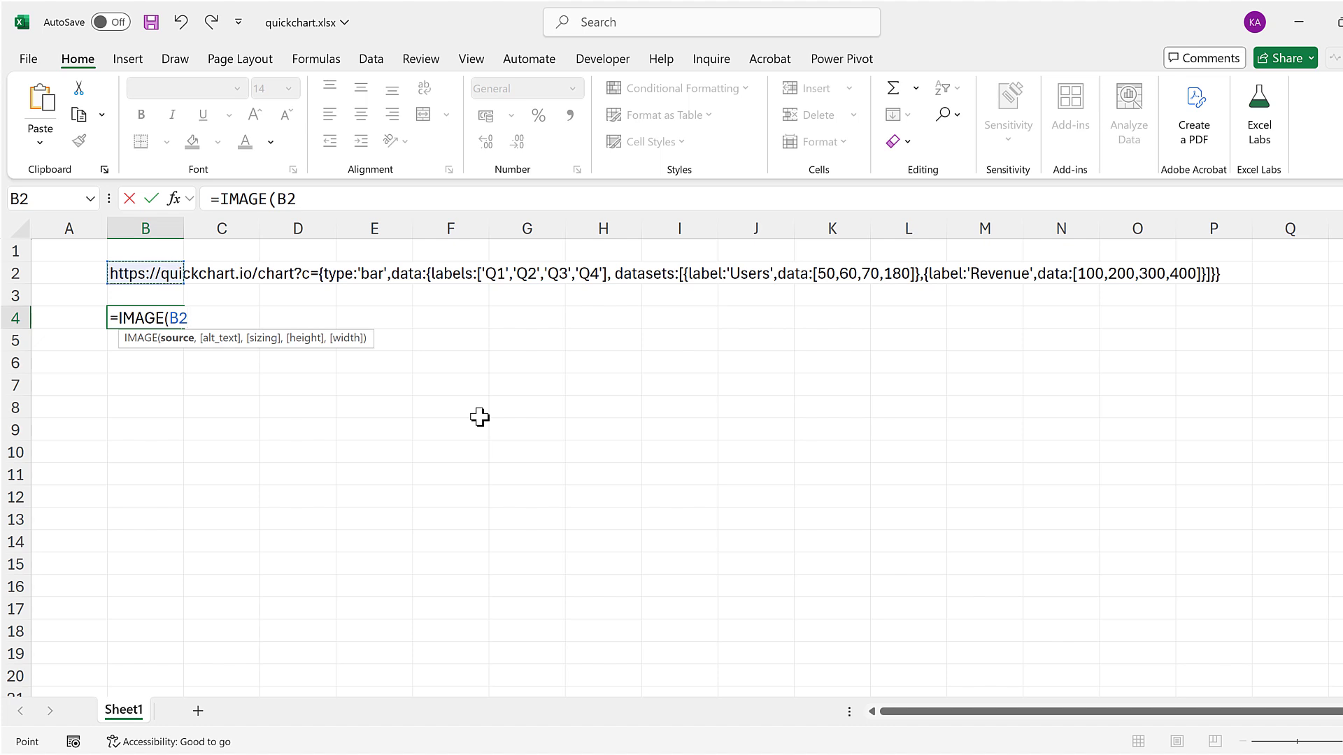
key("Return")
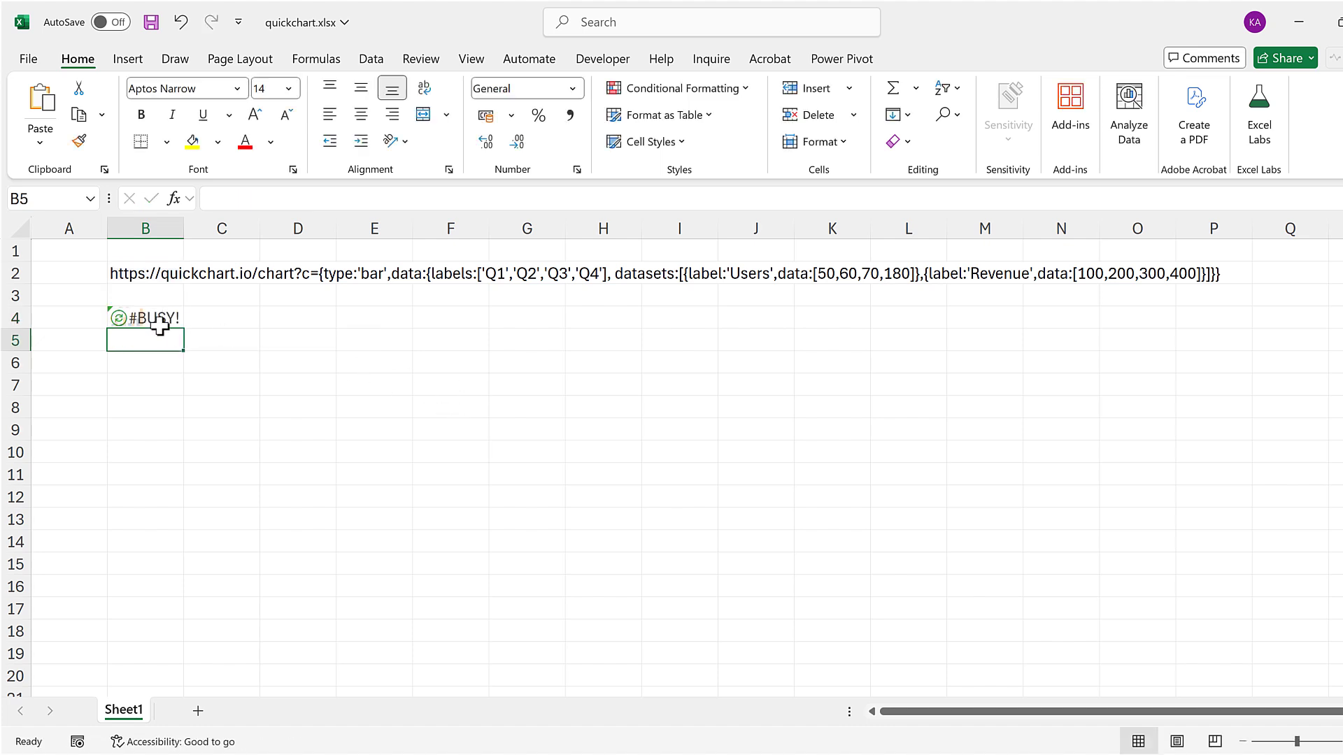
Step: Enlarge row 4 and column B so the chart image in B4 displays at a readable size
left_click(155, 319)
left_click_drag(15, 328, 21, 513)
left_click_drag(184, 228, 426, 246)
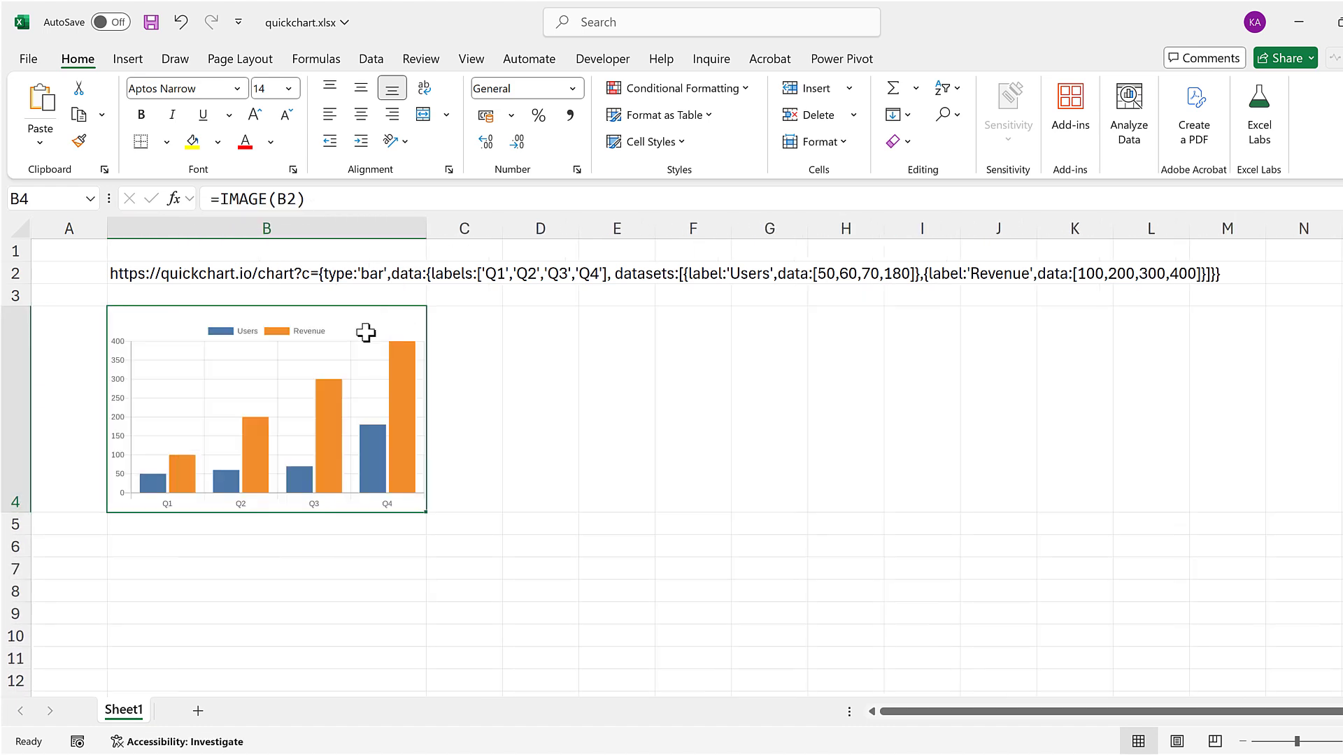
left_click(300, 563)
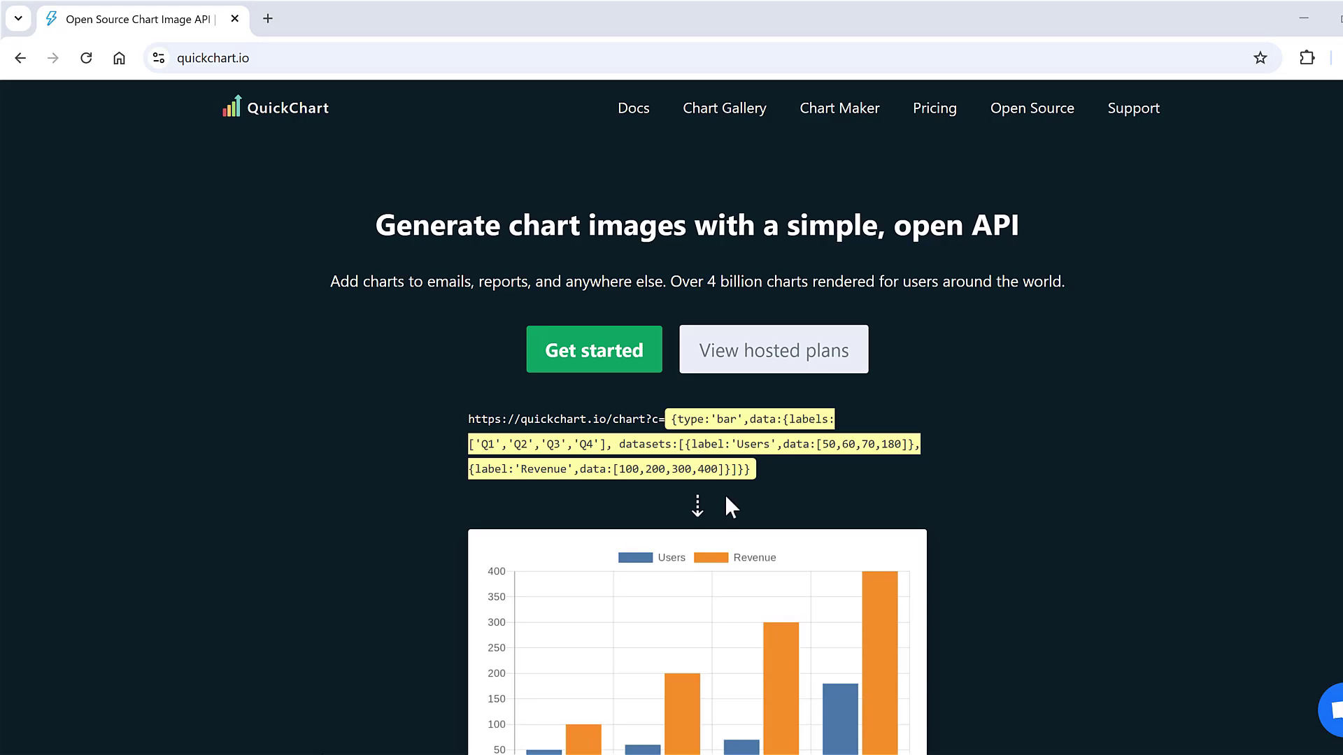
Step: Change the first Users data value in cell B2's chart URL to 1000
scroll(1182, 383, "down", 3)
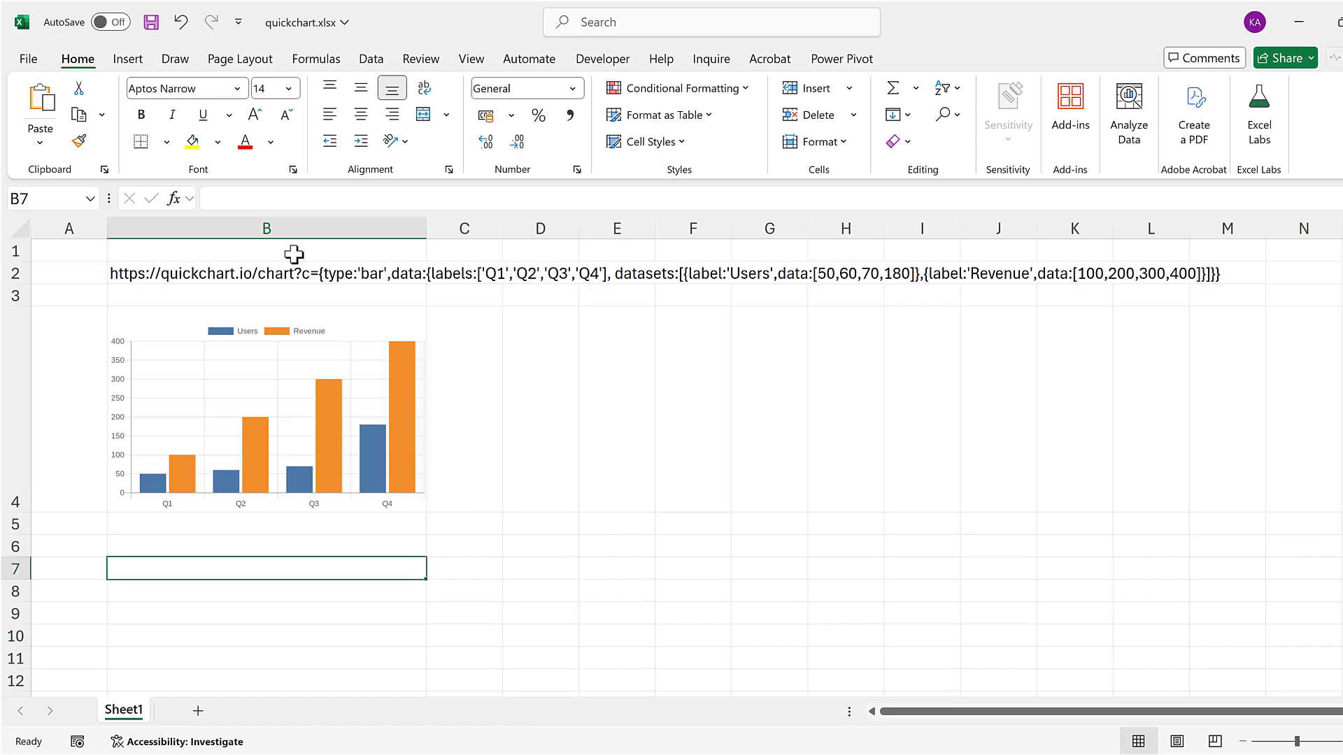
left_click(294, 253)
key("Down")
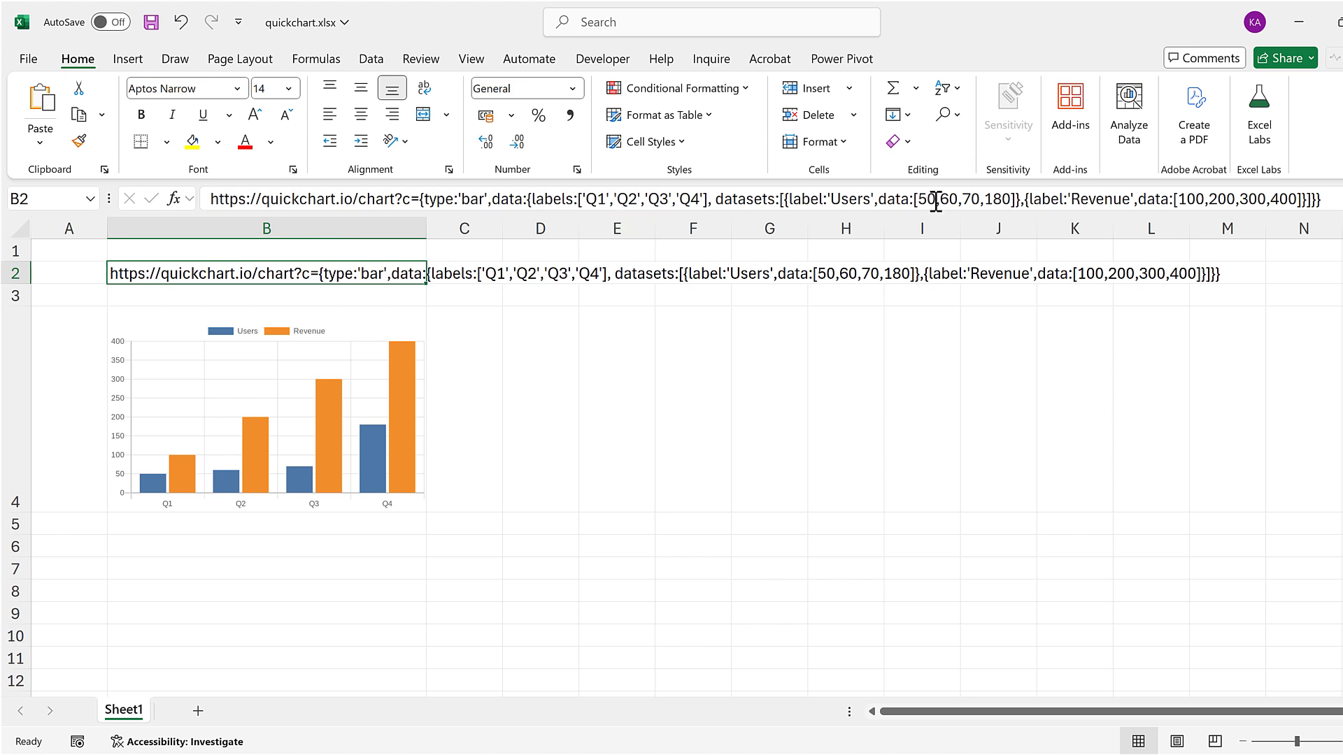
double_click(936, 199)
type("1000")
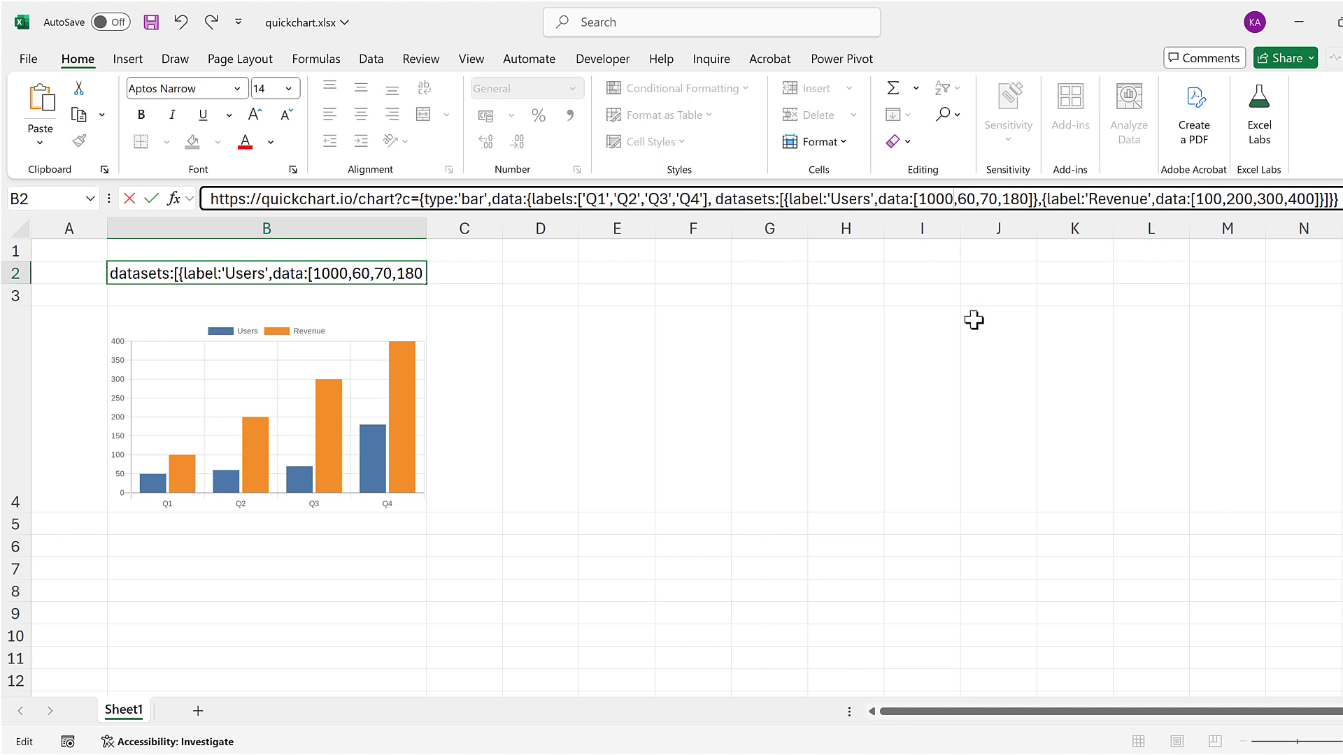
key("Return")
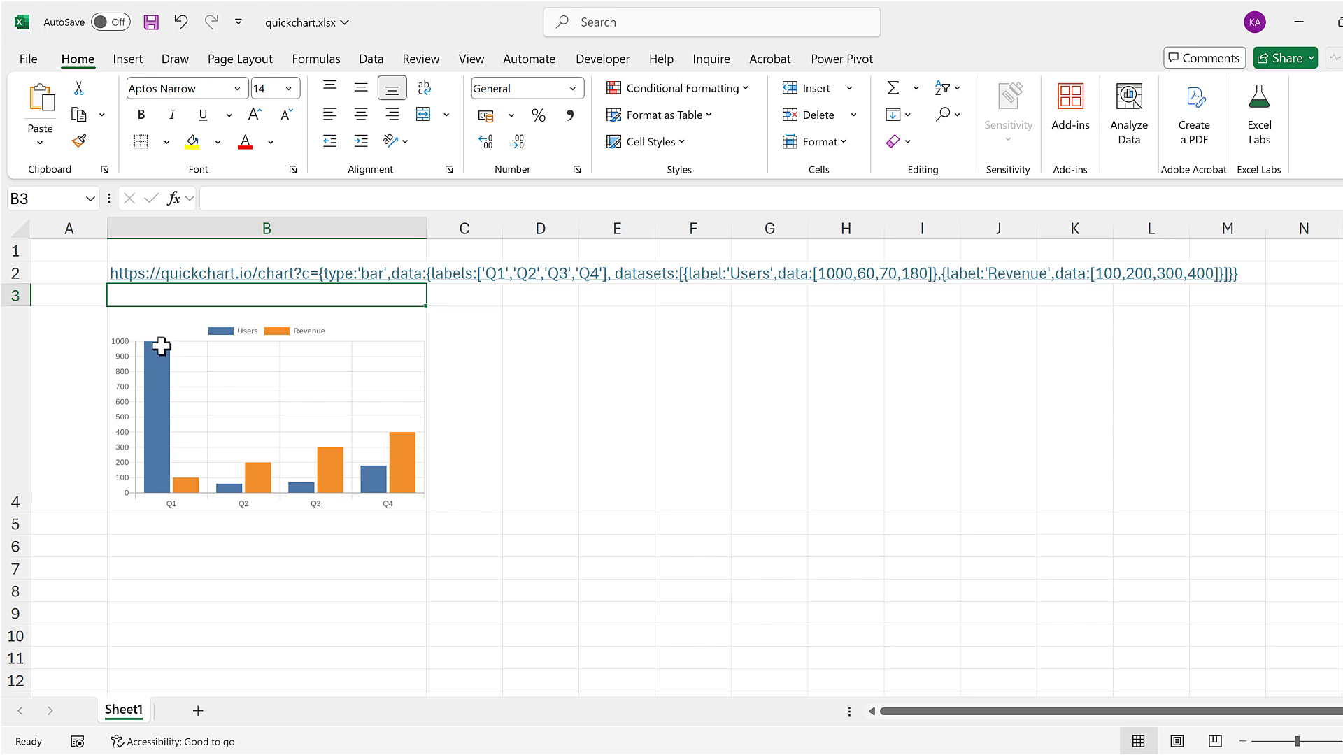
left_click(394, 551)
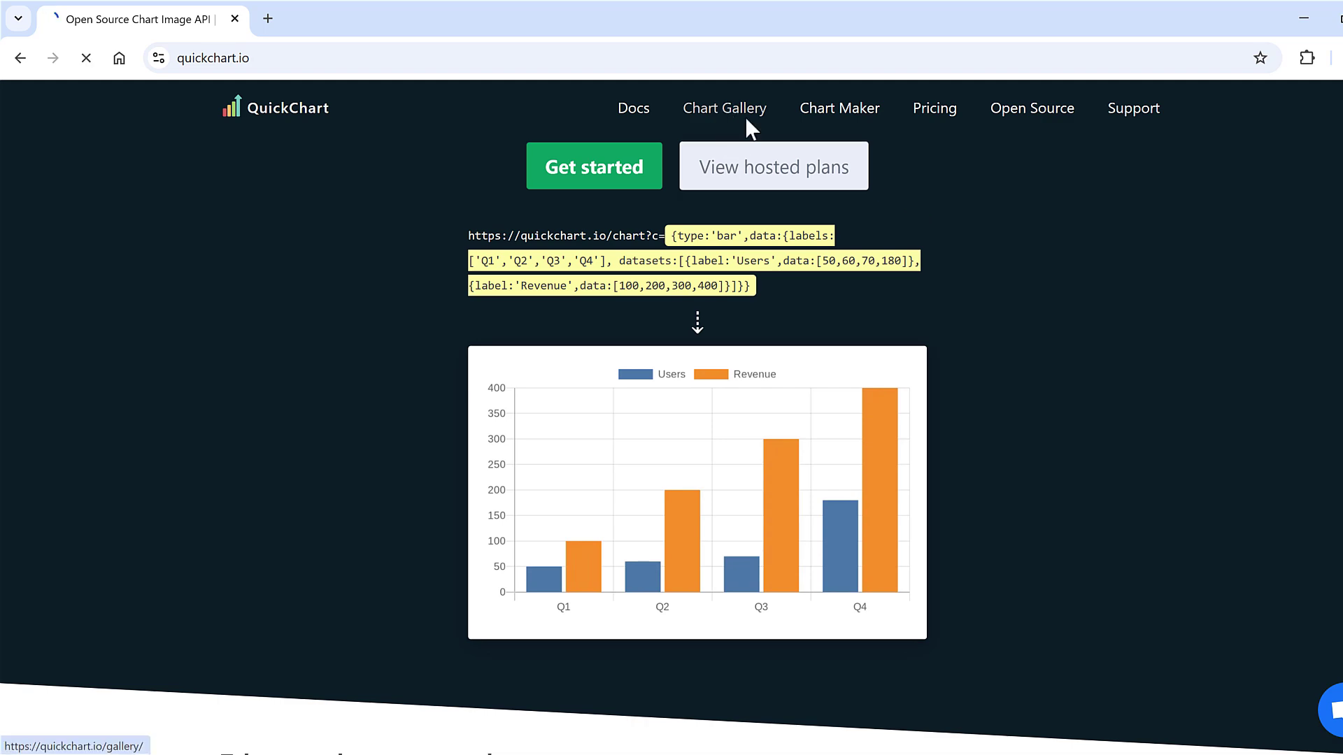
Step: Switch to the QuickChart website, browse its Chart Gallery for a funnel chart and open that example in the sandbox editor
scroll(1266, 273, "down", 3)
scroll(1268, 273, "down", 10)
scroll(1273, 287, "down", 15)
scroll(1273, 288, "down", 14)
scroll(1273, 288, "down", 18)
scroll(1273, 291, "down", 12)
scroll(1272, 291, "down", 16)
scroll(1273, 292, "down", 3)
scroll(1266, 281, "down", 6)
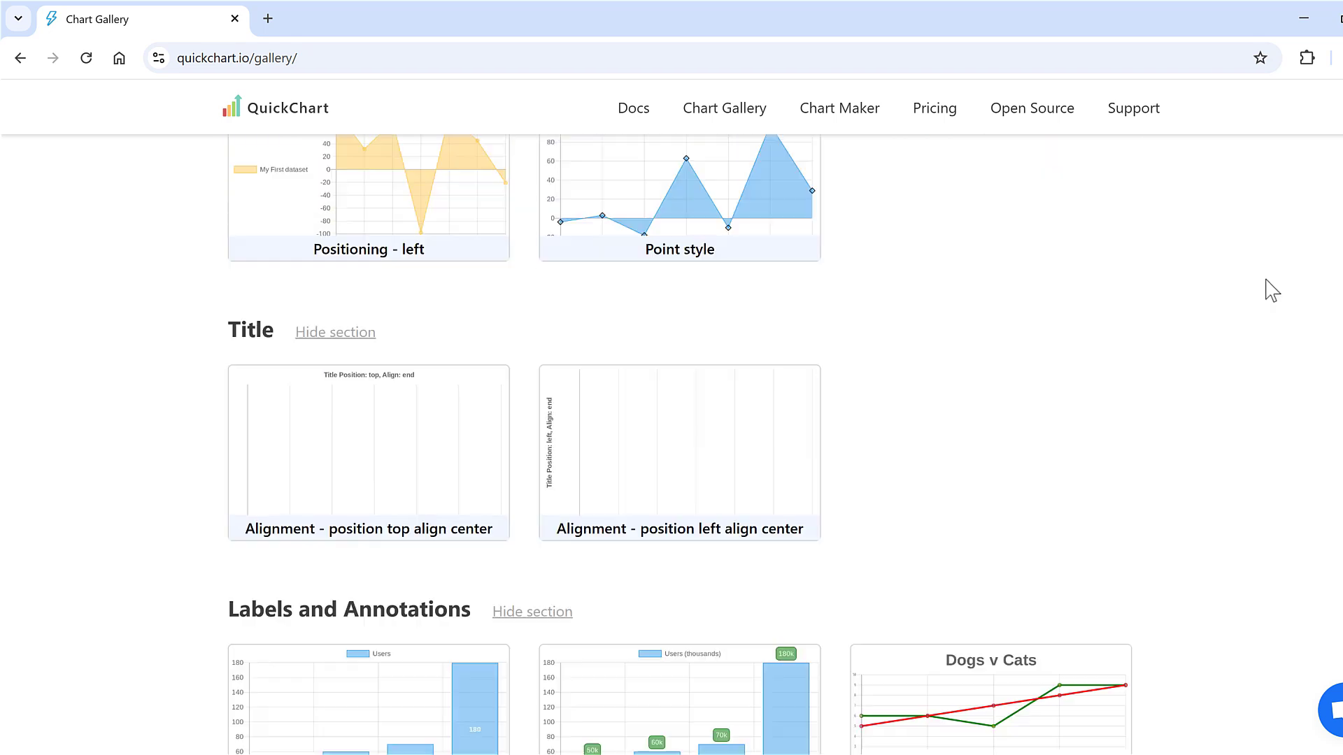
scroll(1273, 286, "down", 16)
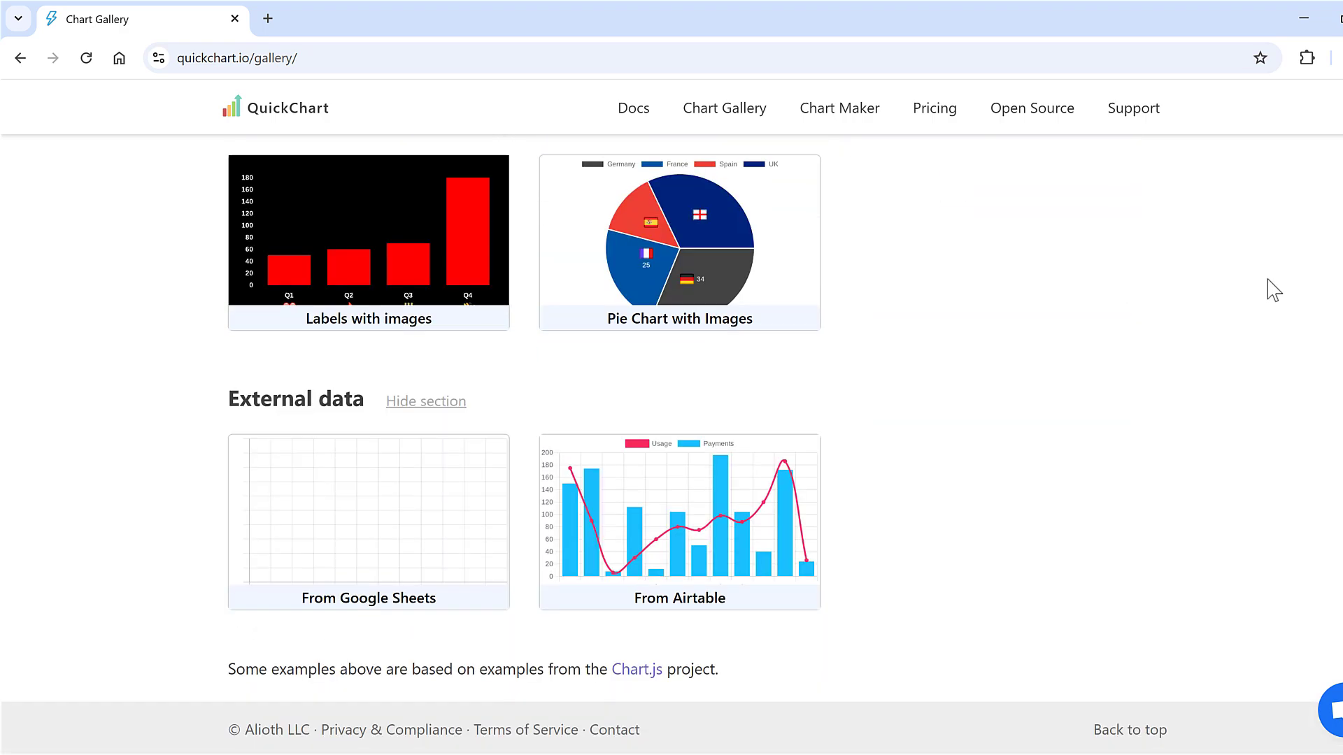
scroll(1273, 290, "up", 15)
scroll(1273, 290, "up", 18)
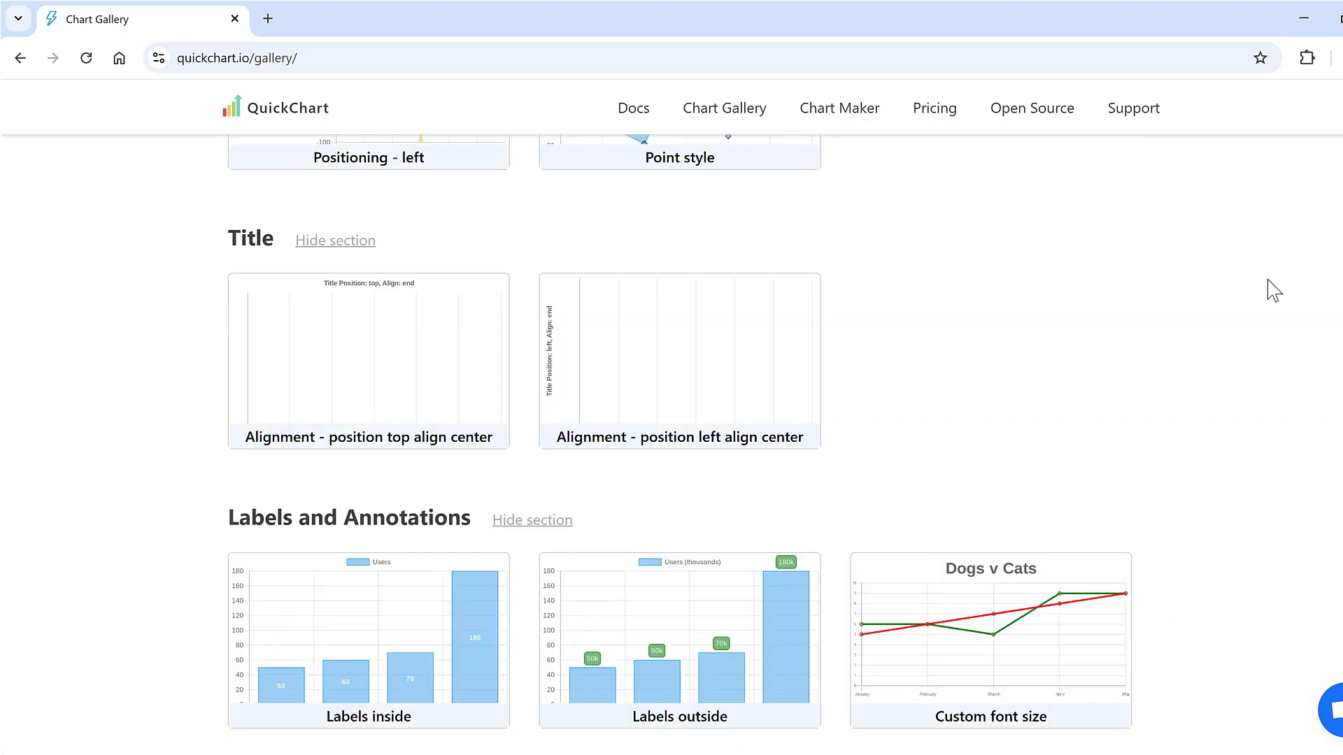
scroll(1272, 293, "up", 20)
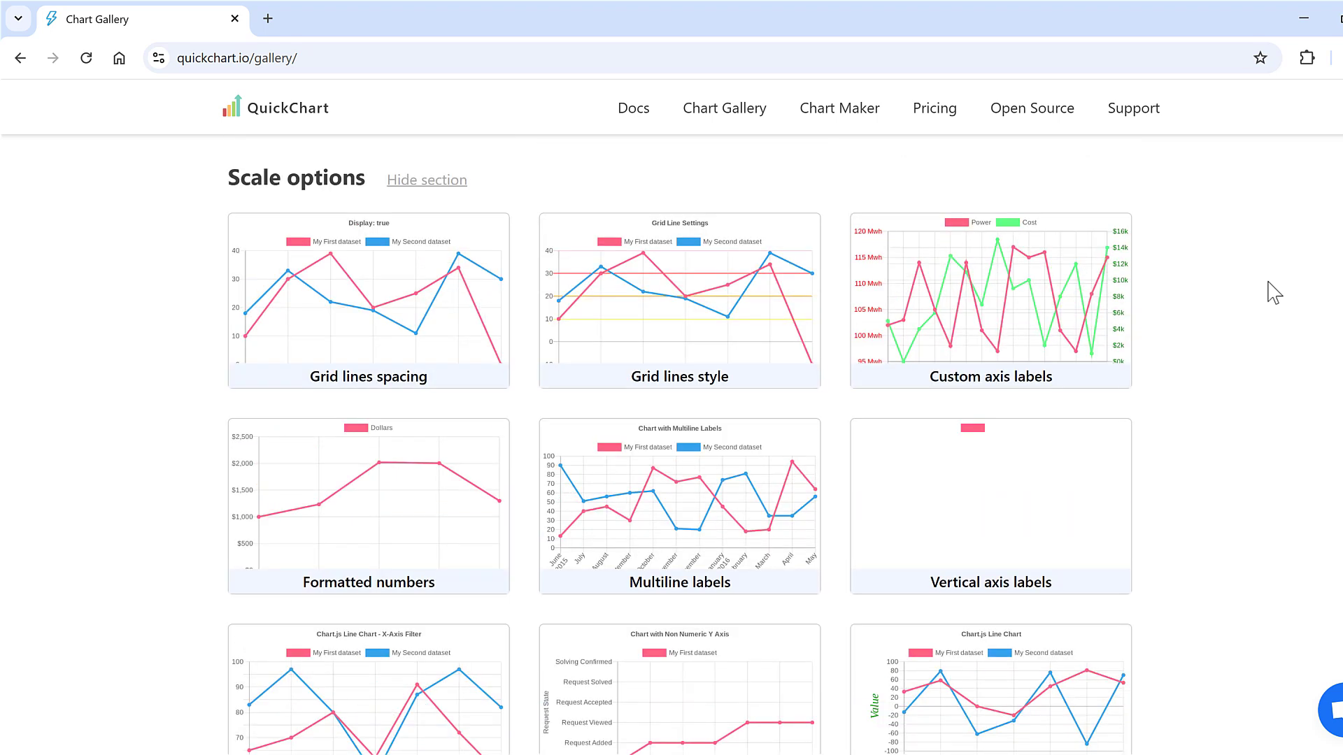
scroll(1273, 293, "up", 1)
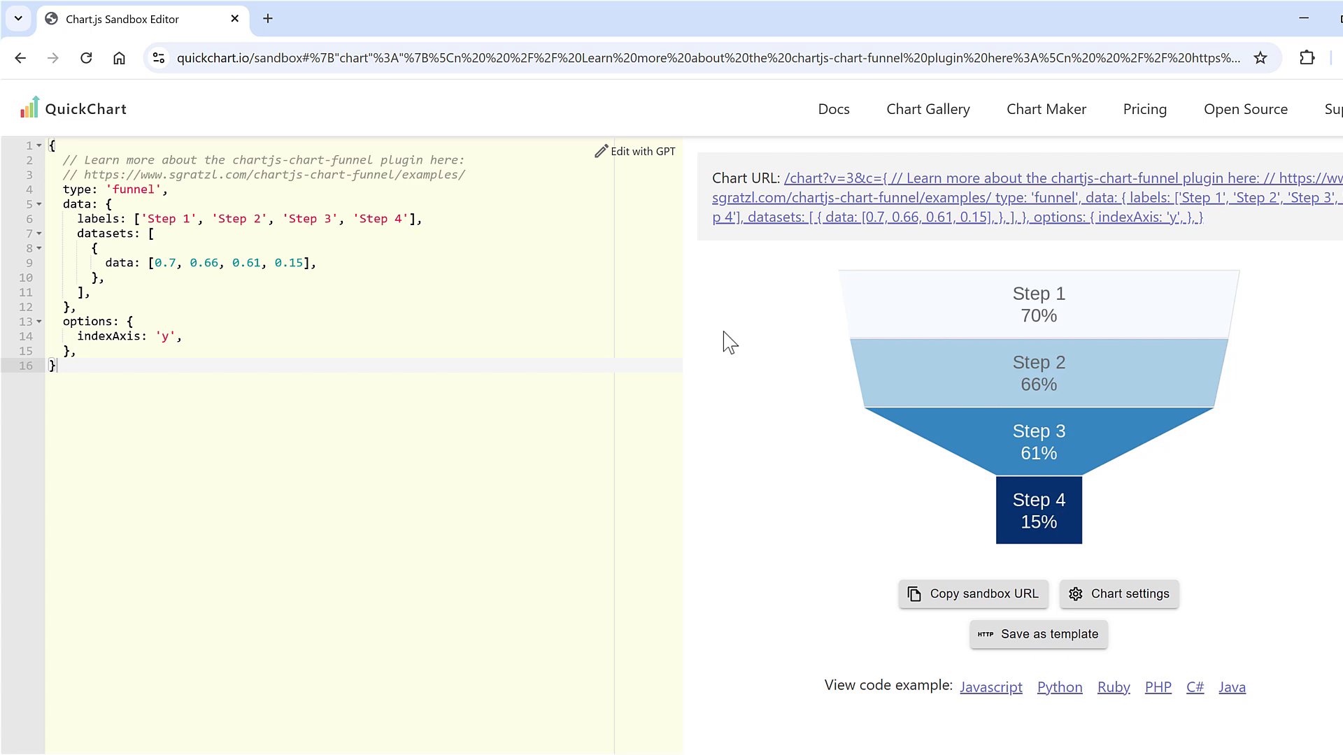
Step: Replace the funnel chart's 'Step 1' and 'Step 2' labels with 'Leads' and 'Emails' in the code
left_click_drag(191, 219, 147, 219)
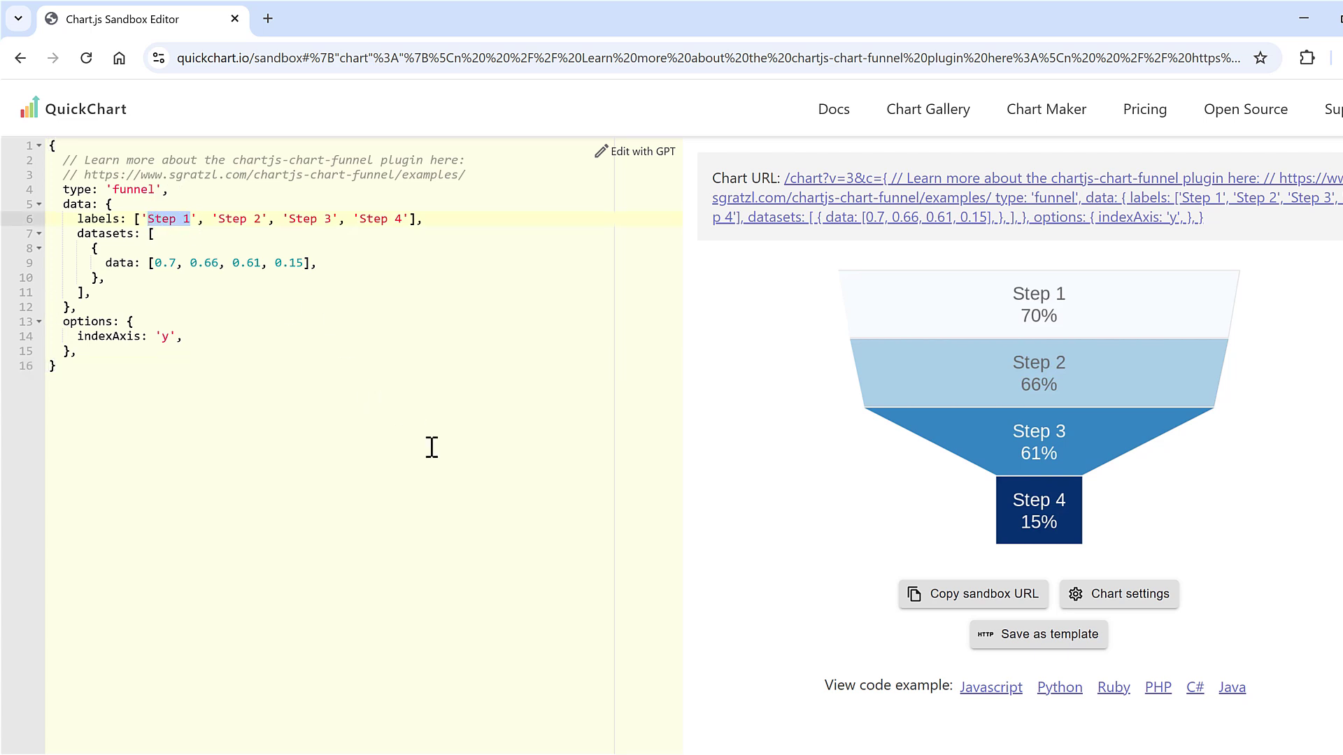
type("Leads")
key("Right")
key("Right")
key("Right")
key("Delete")
key("Delete")
key("Delete")
key("Delete")
key("Delete")
key("Delete")
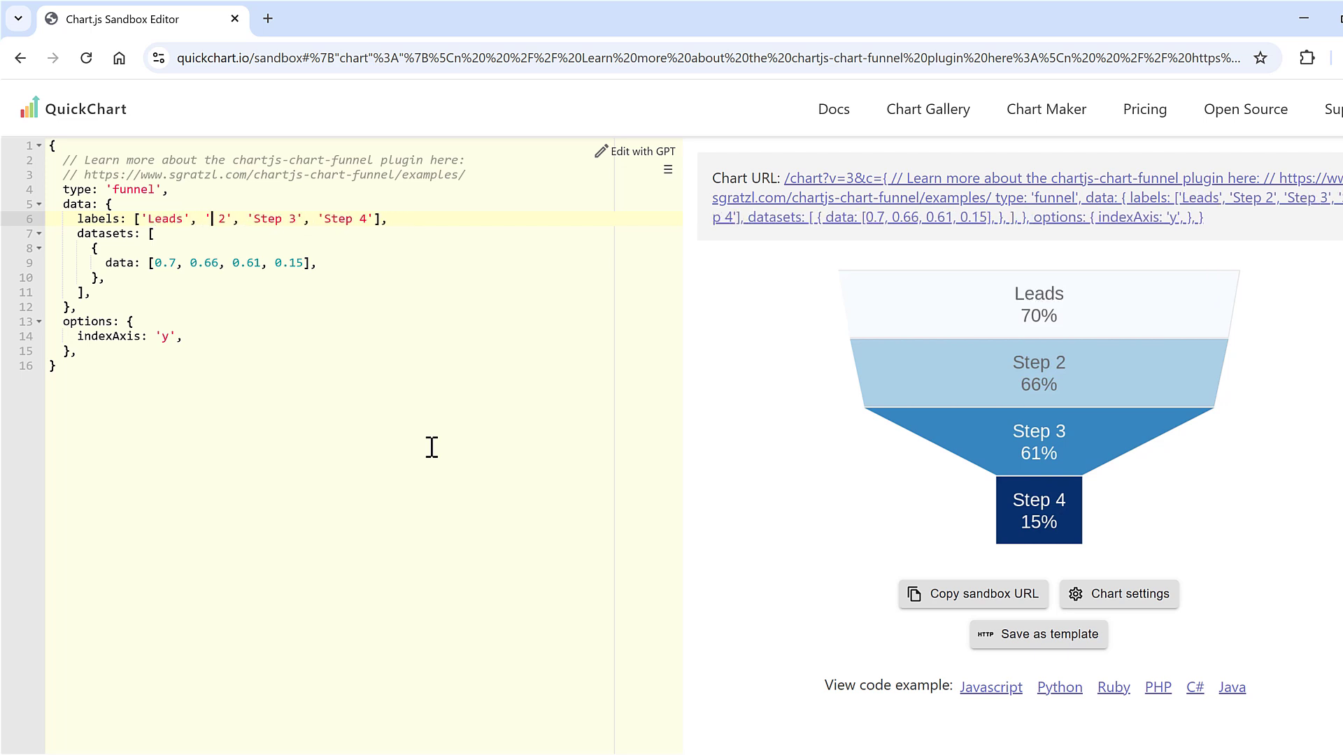
type("Emails")
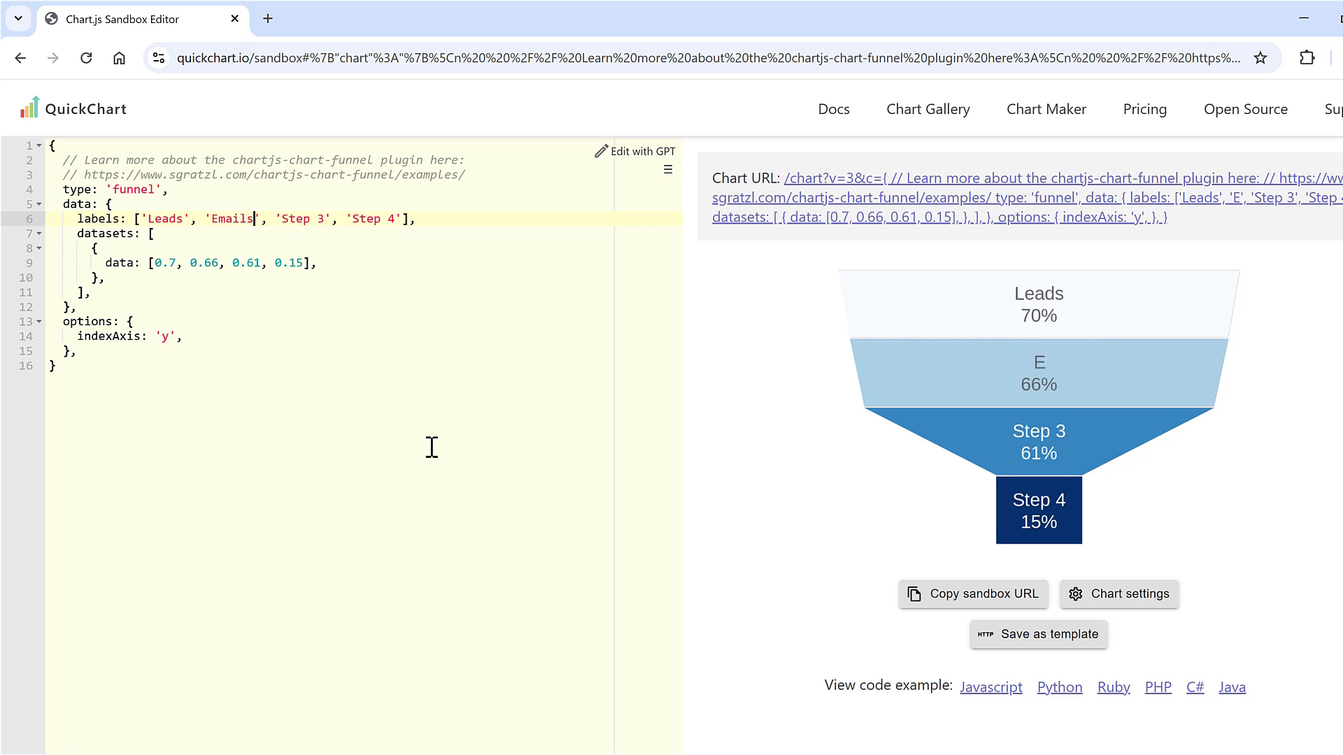
Step: Replace the 'Step 3' label with 'Calls' in the labels array
key("Right")
key("Right")
key("Right")
key("Right")
key("Delete")
key("Delete")
key("Delete")
key("Delete")
key("Delete")
key("Delete")
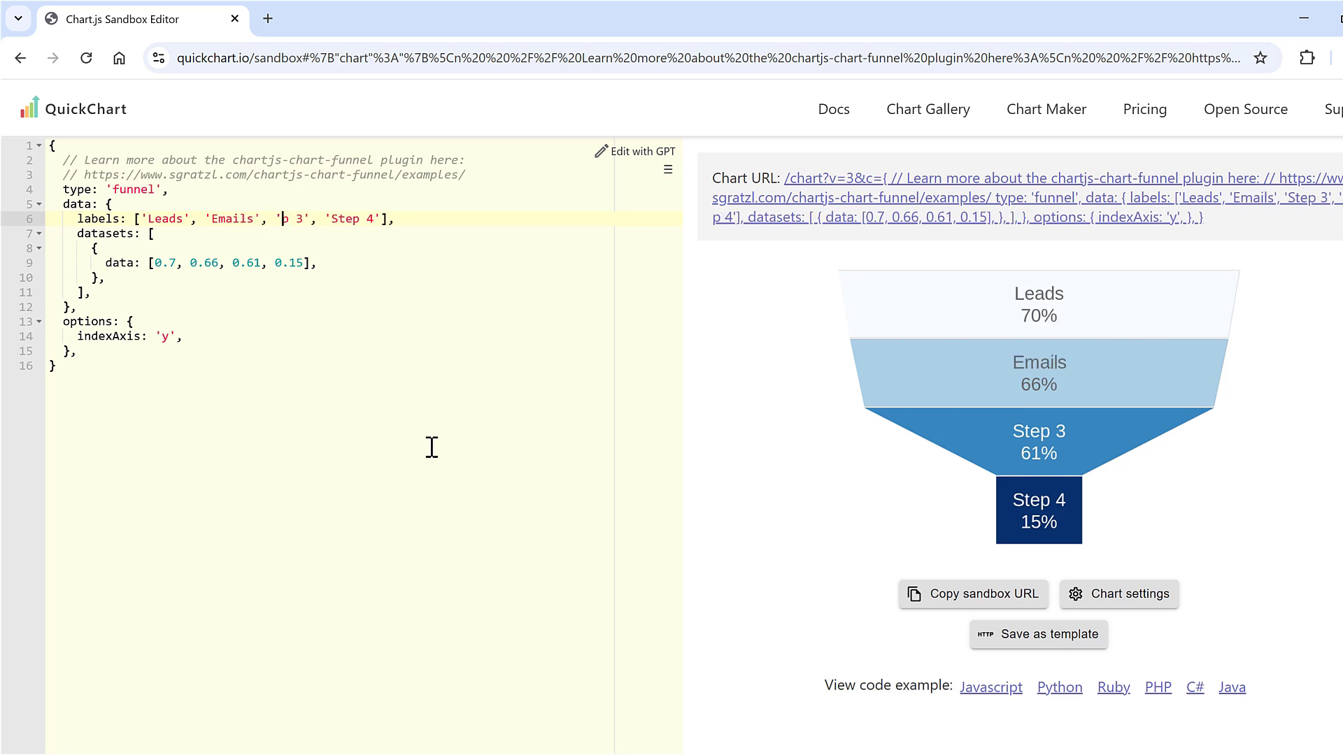
type("Calls")
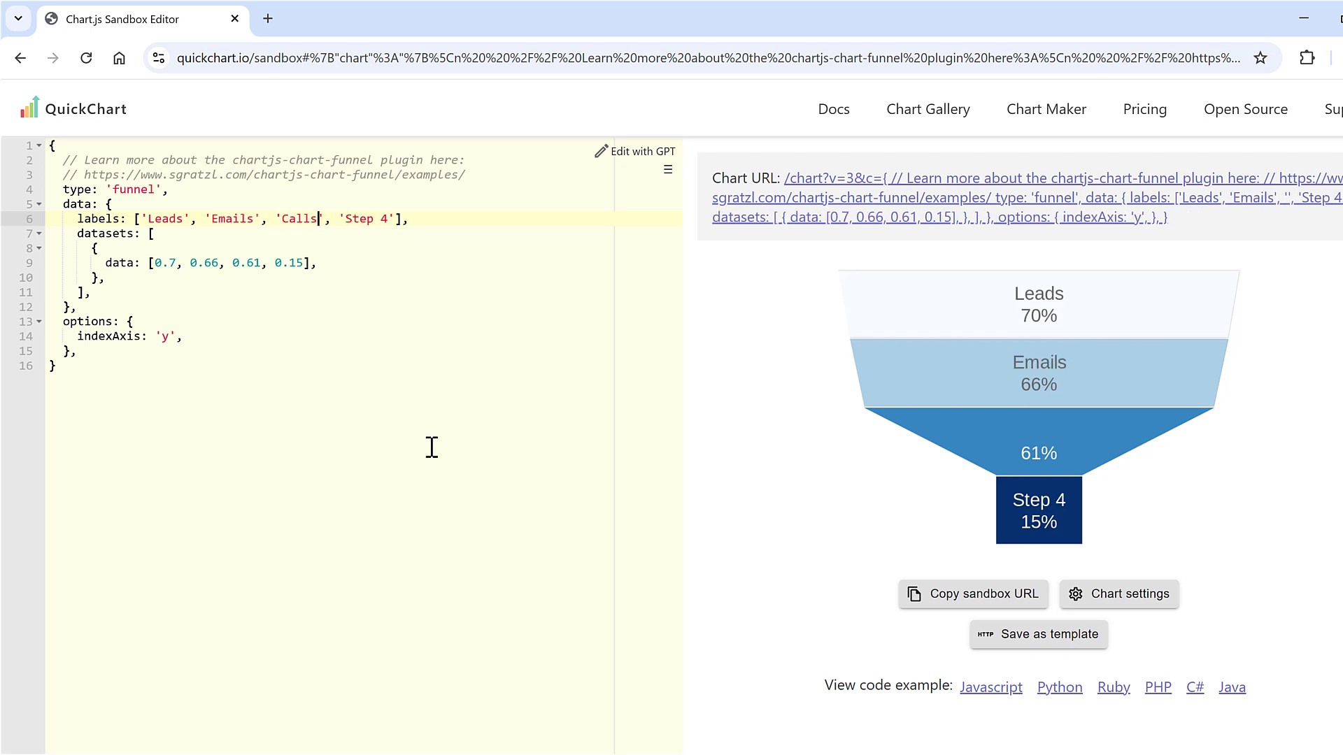
Step: Replace the 'Step 4' label with 'Quotes' in the labels array
key("Right")
key("Right")
key("Right")
key("Right")
key("Delete")
key("Delete")
key("Delete")
key("Delete")
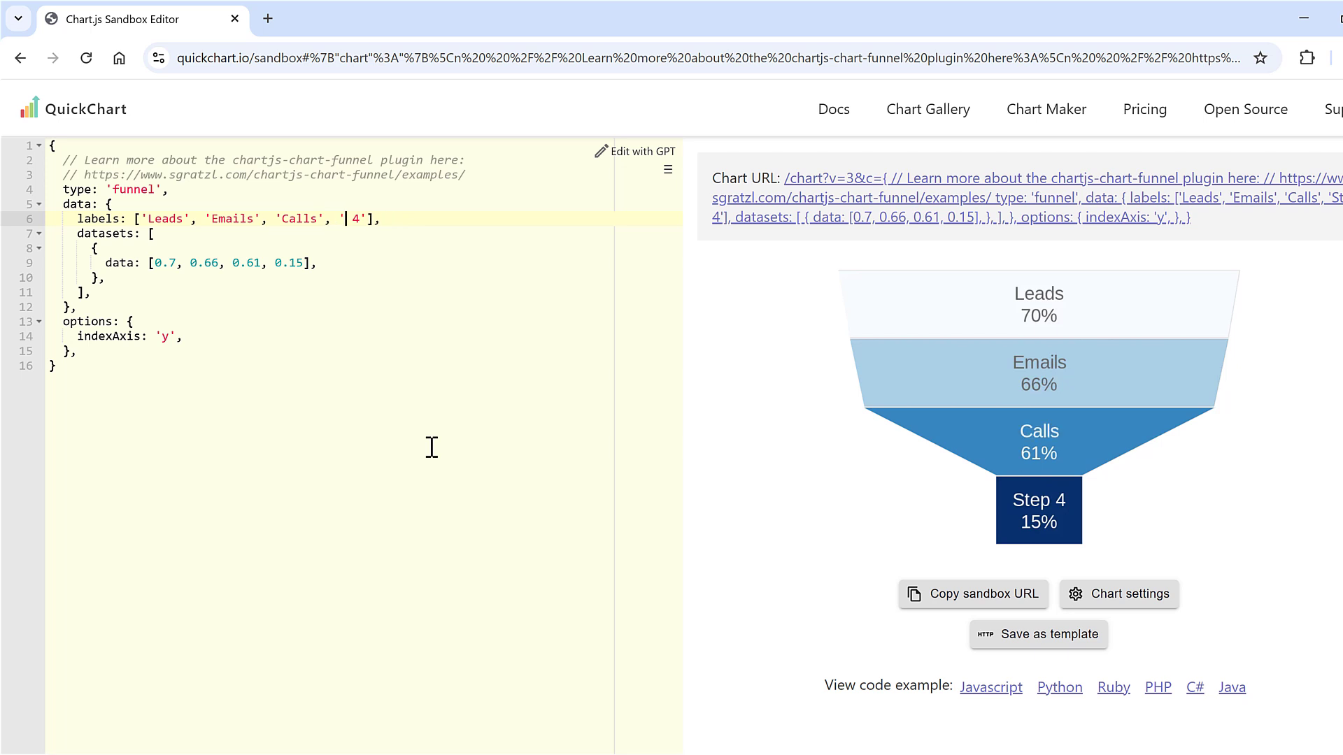
key("Delete")
type("Quote")
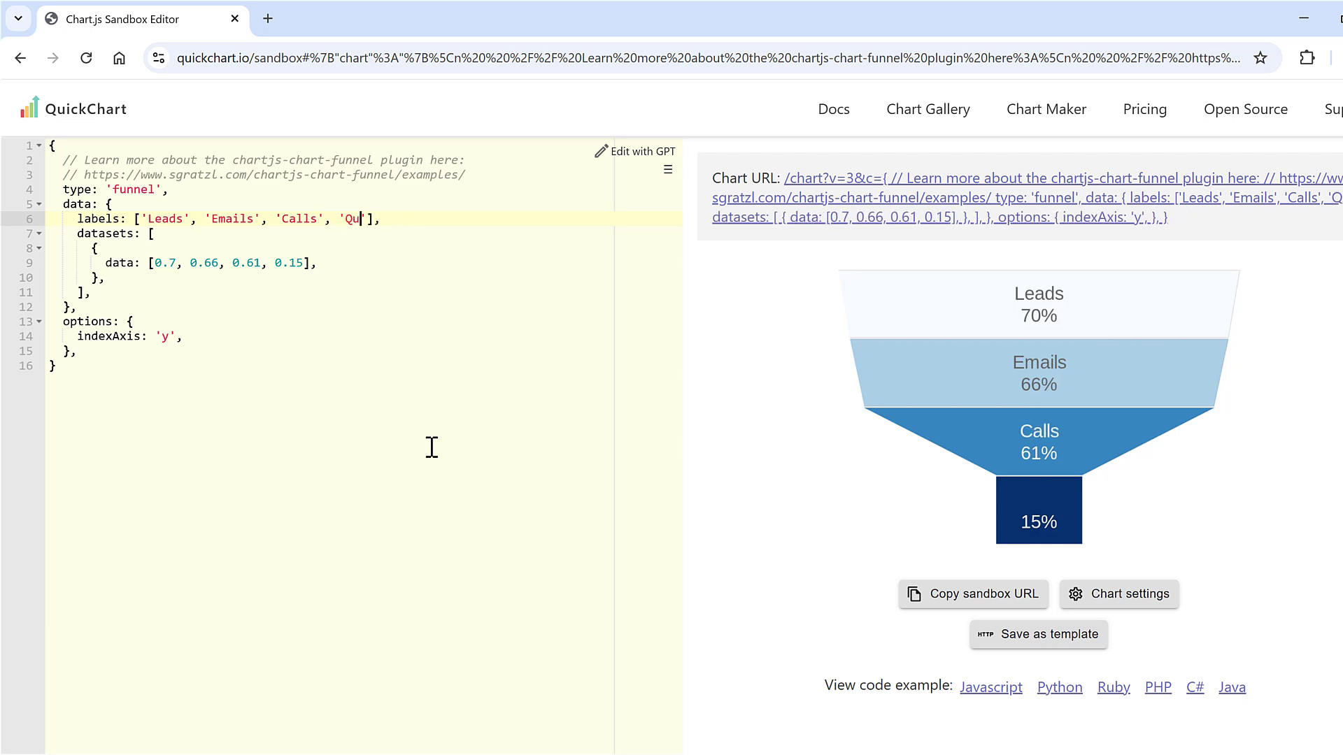
type("s")
Step: Add a fifth label, 'Sales', at the end of the labels array
key("Right")
type("''")
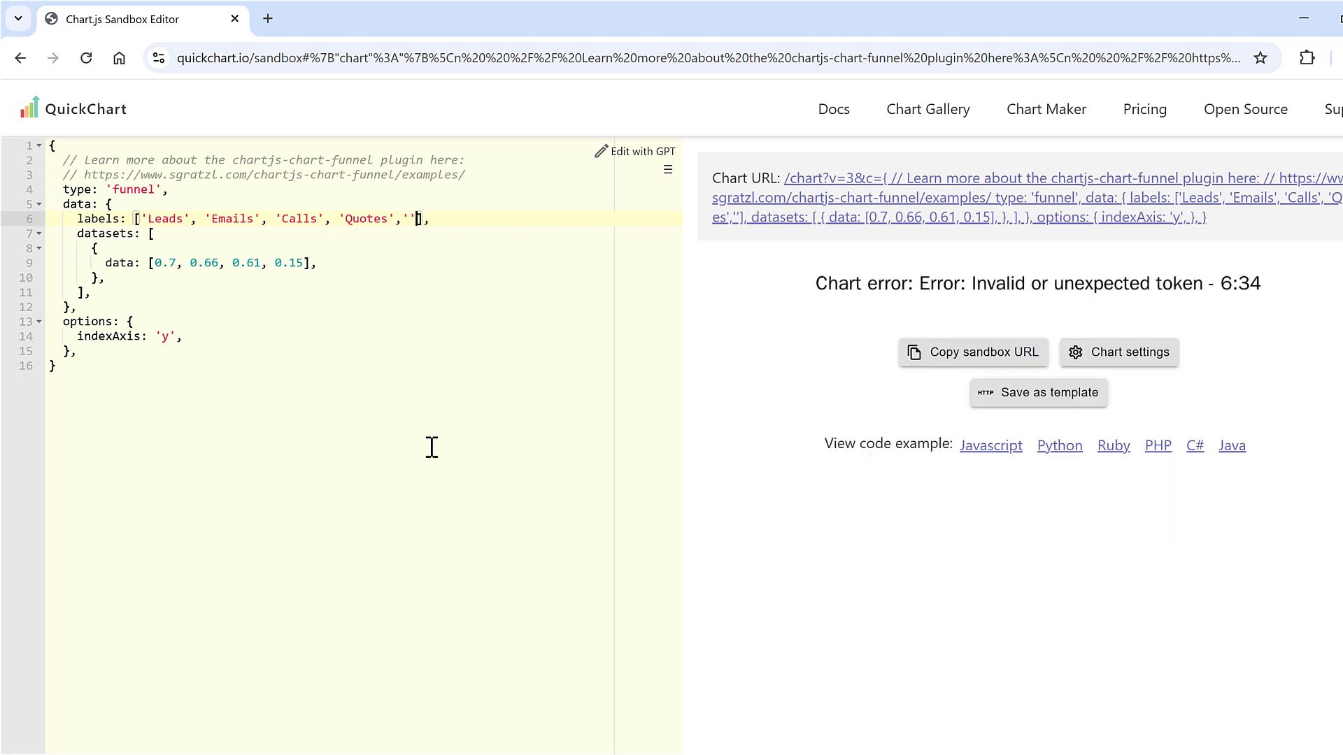
key("Left")
type("Sale")
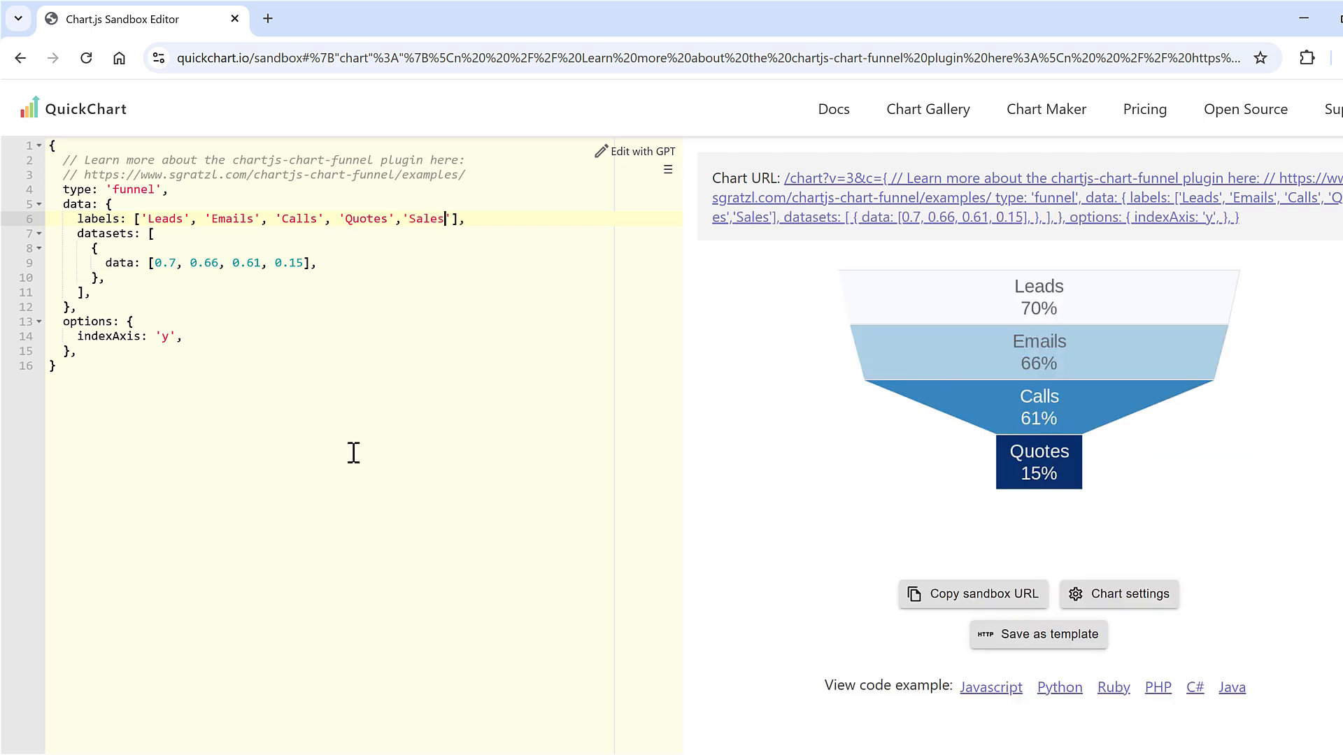
Step: Replace the dataset's data values with 1.0, 0.78, 0.39, 0.18 and 0.16
left_click_drag(156, 265, 302, 264)
key("BackSpace")
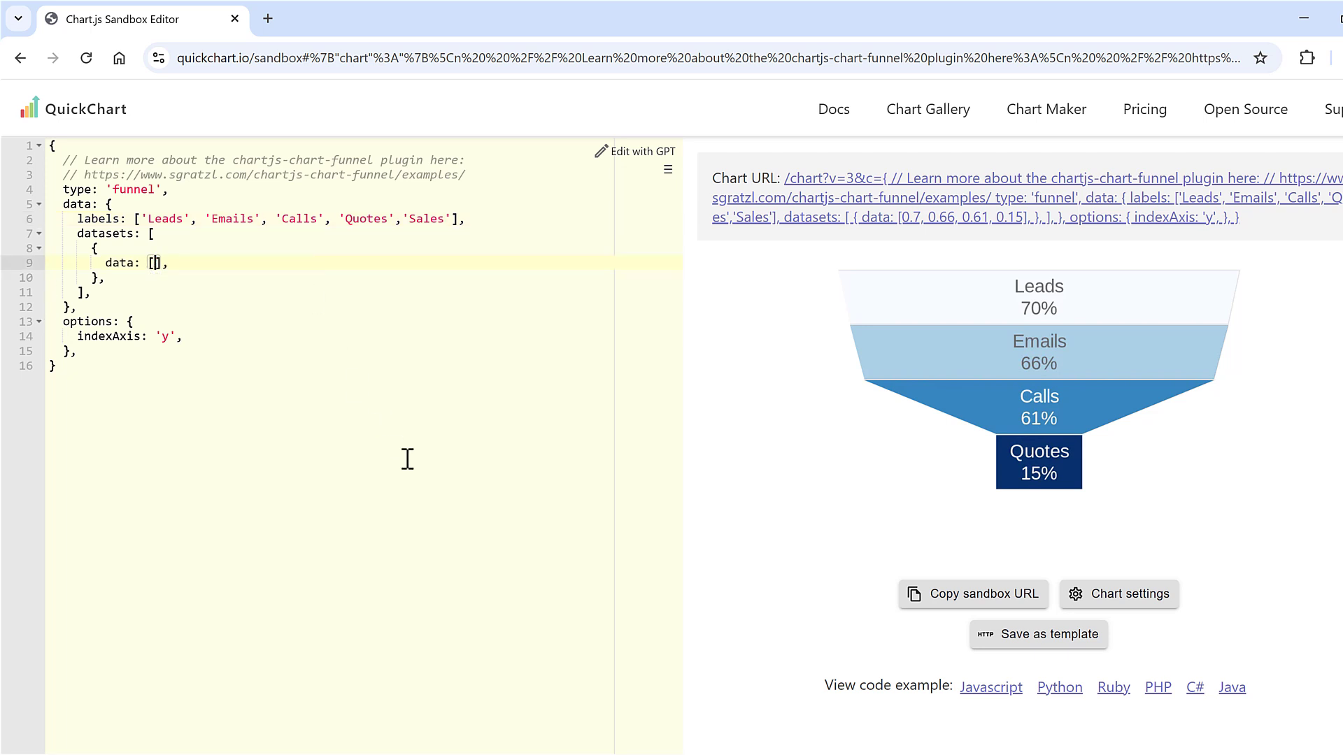
type("1.0")
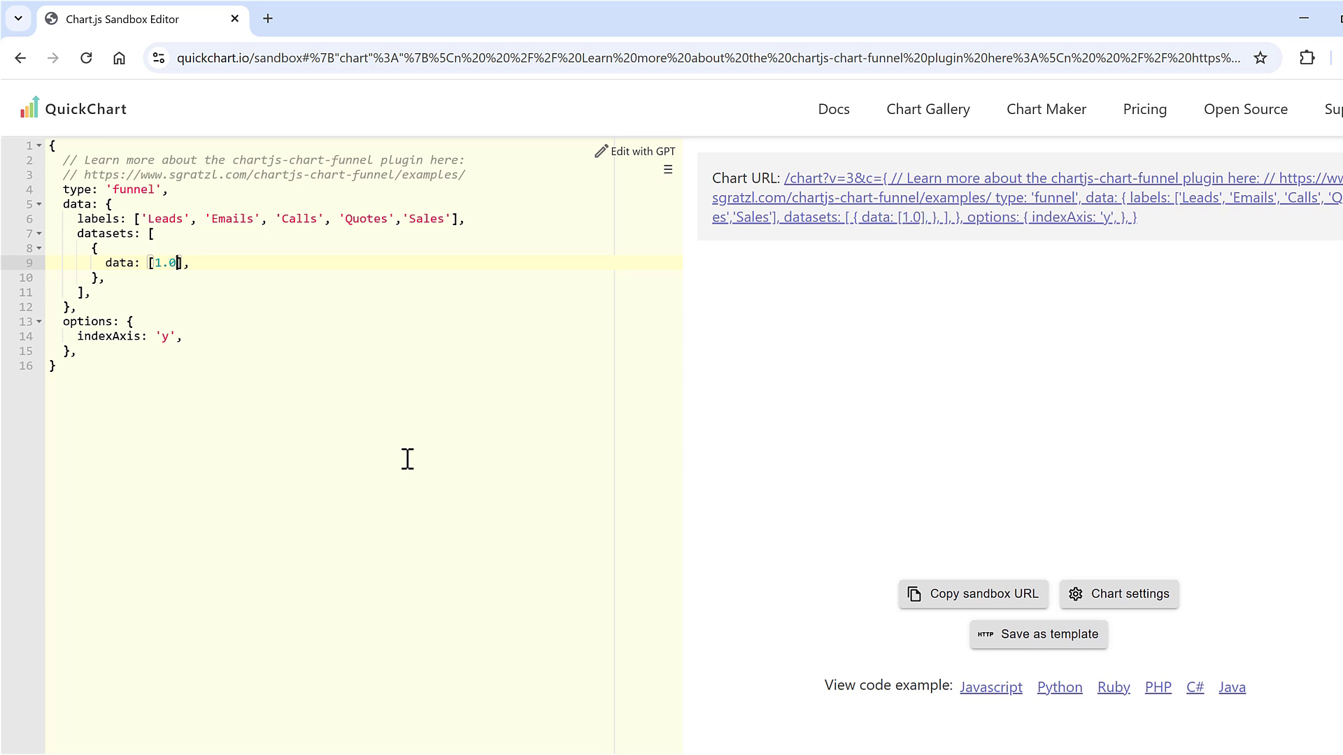
type(",")
type(" 0.")
type("78, 0")
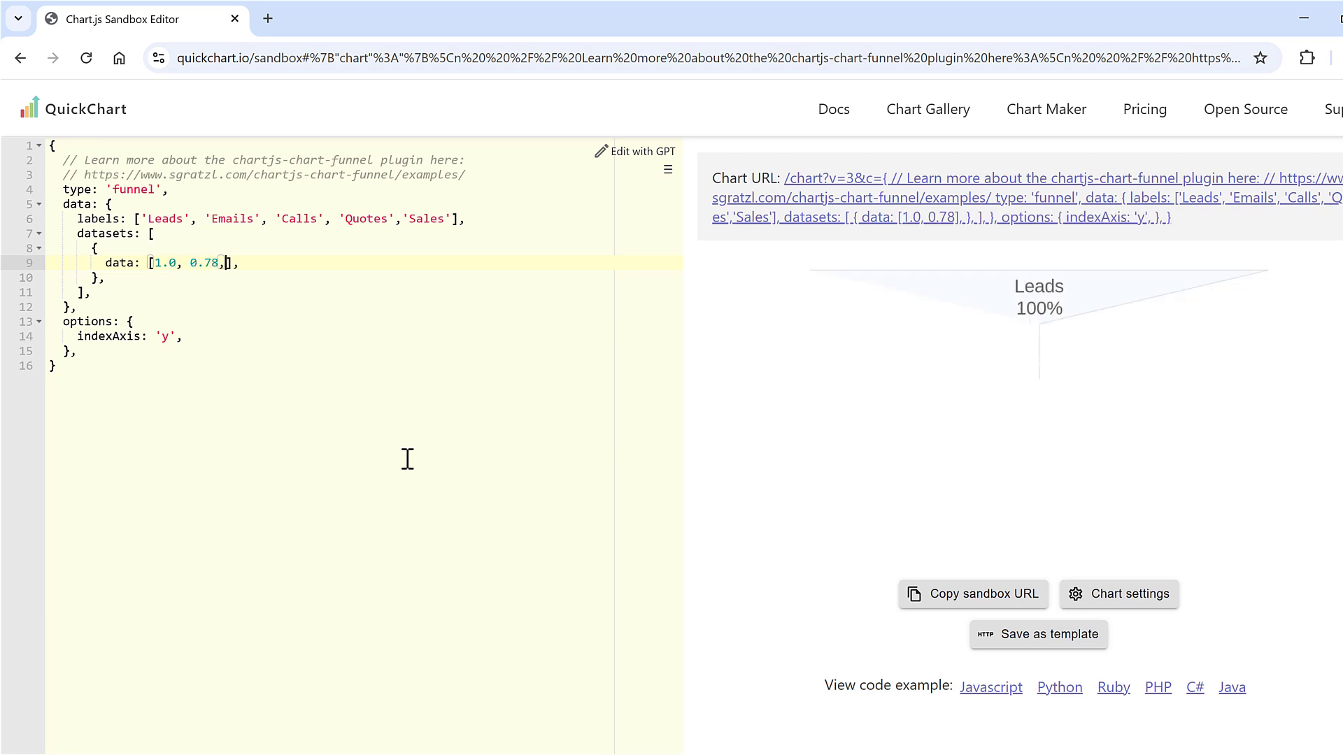
type(".")
type("39, 0")
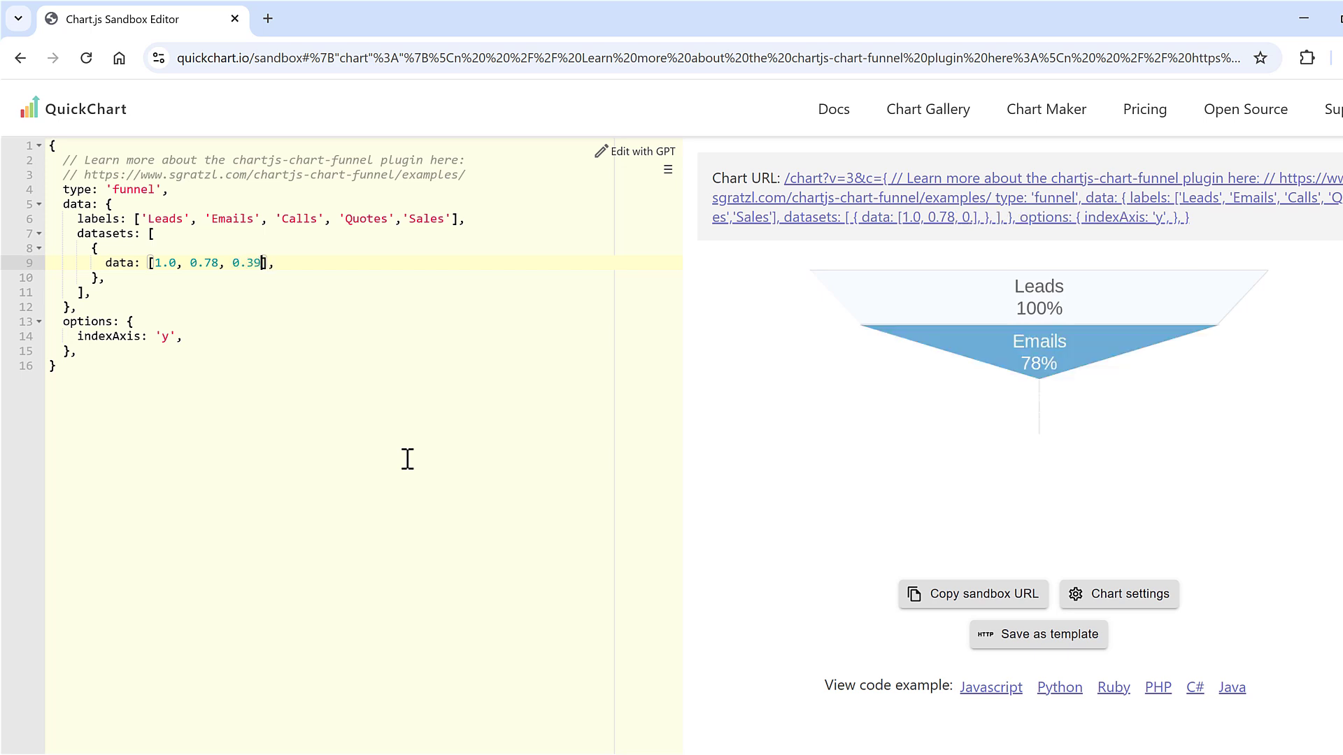
type(".18, 0.")
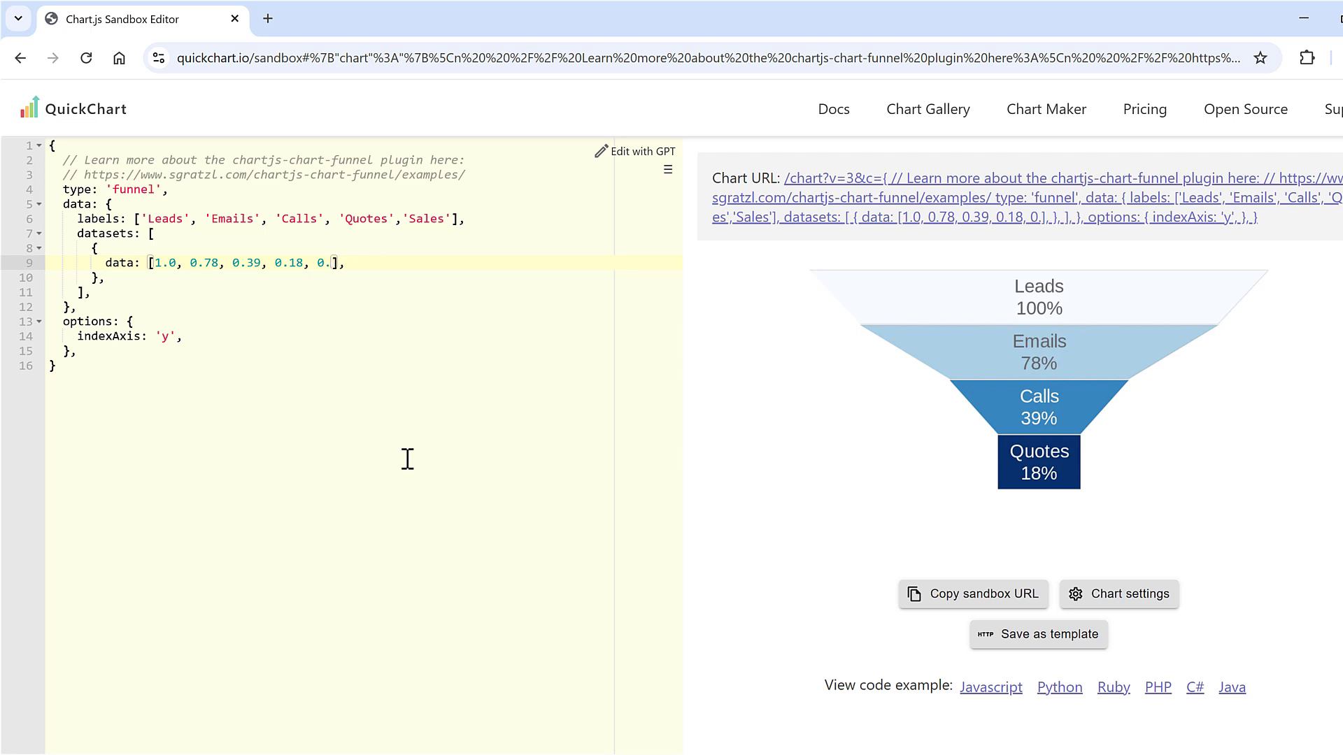
type("16")
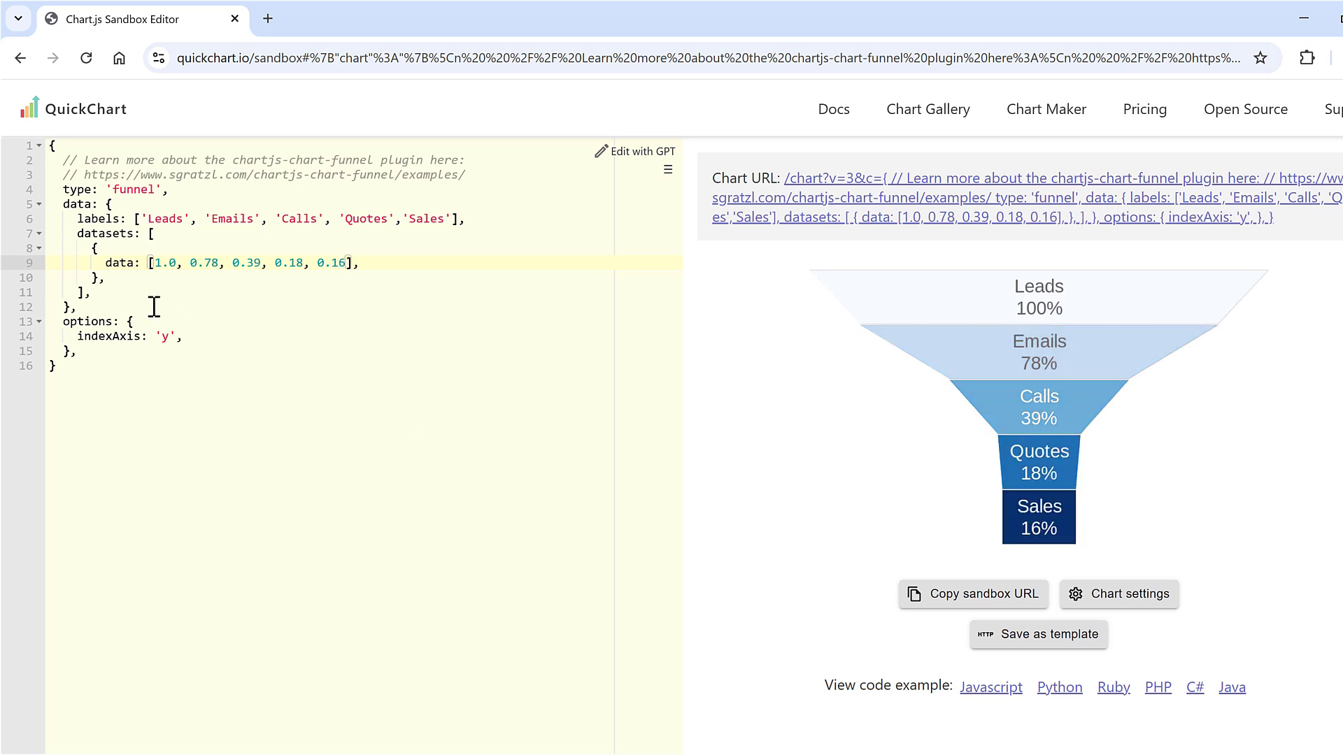
Step: Set the indexAxis option to 'x' so the funnel runs horizontally
left_click(166, 337)
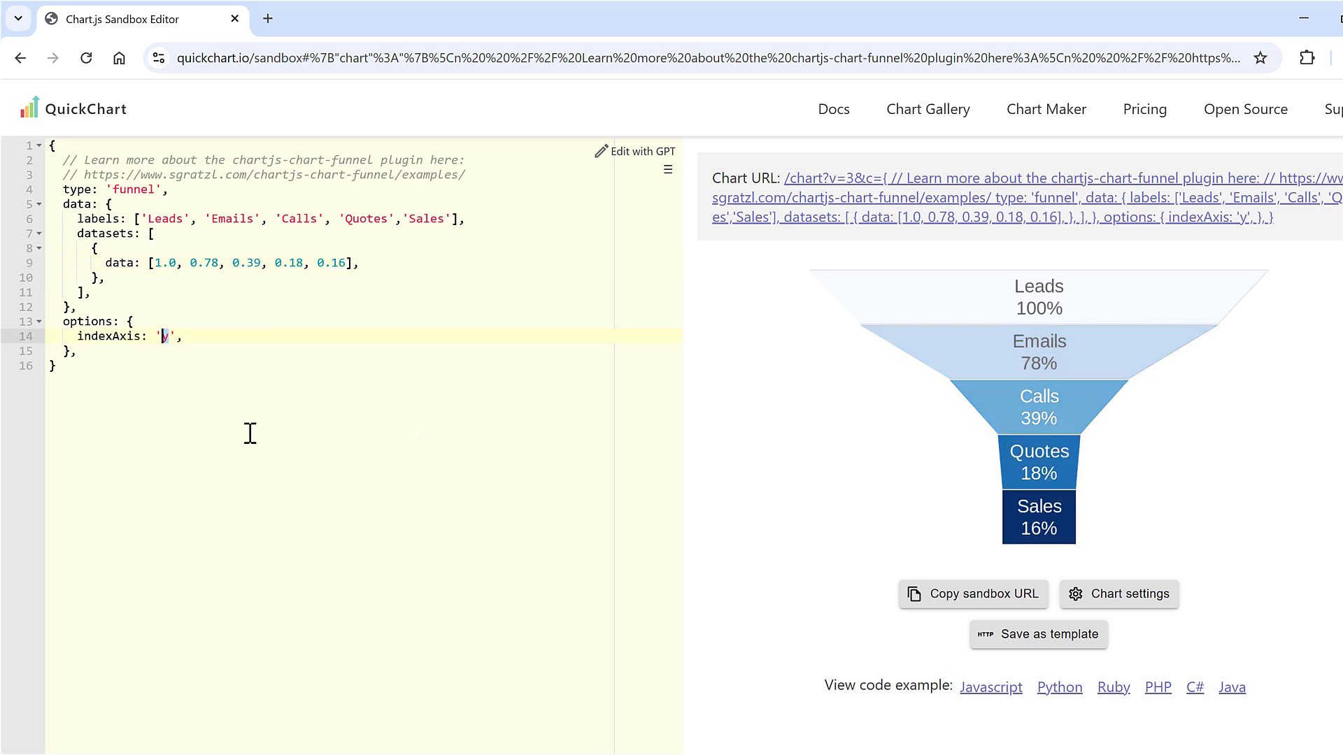
type("x")
left_click(219, 297)
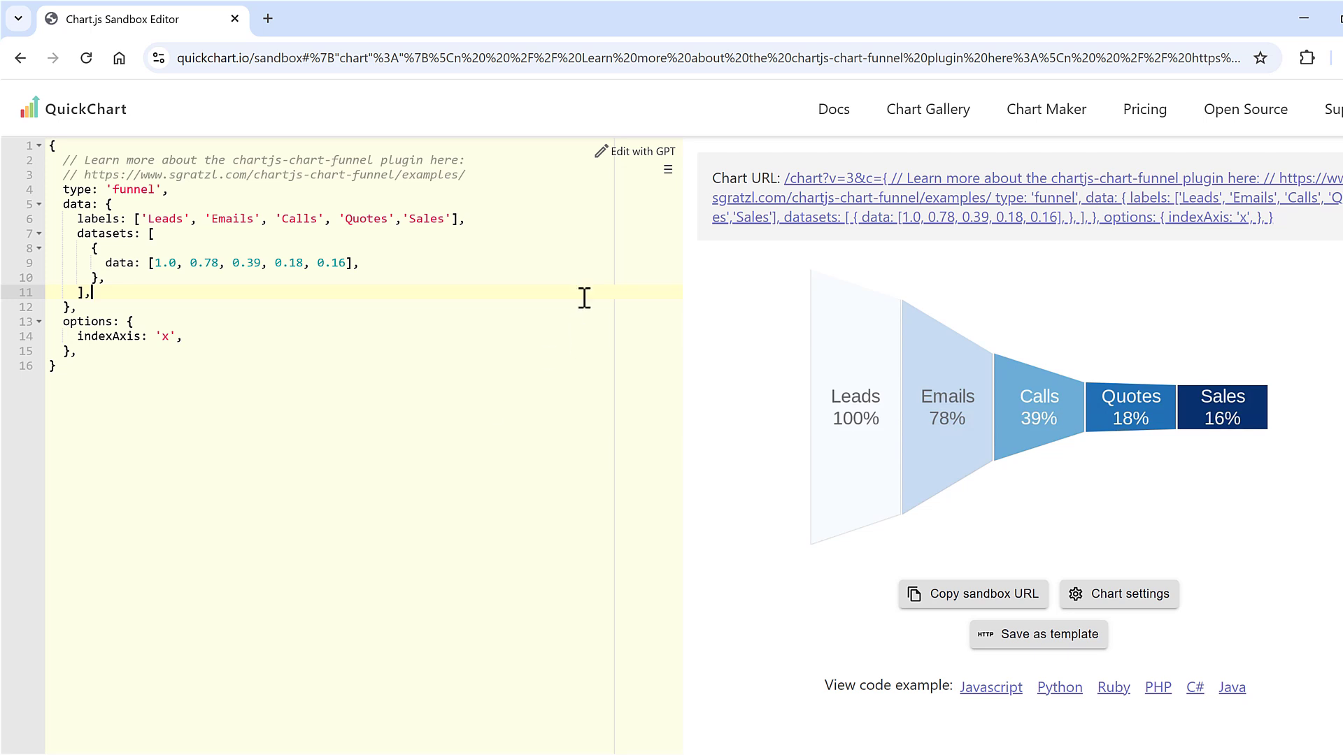
Step: Have GPT edit the chart configuration with the instruction 'color red'
left_click(632, 168)
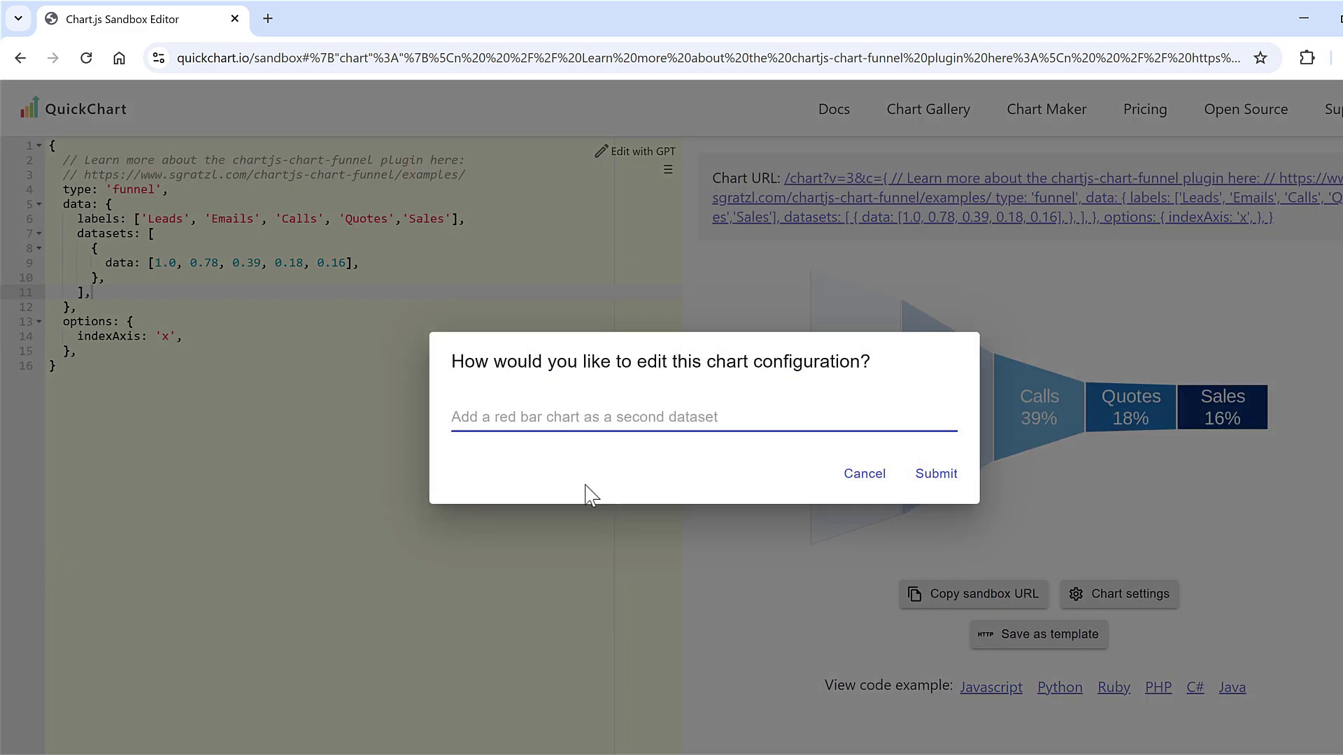
type("color")
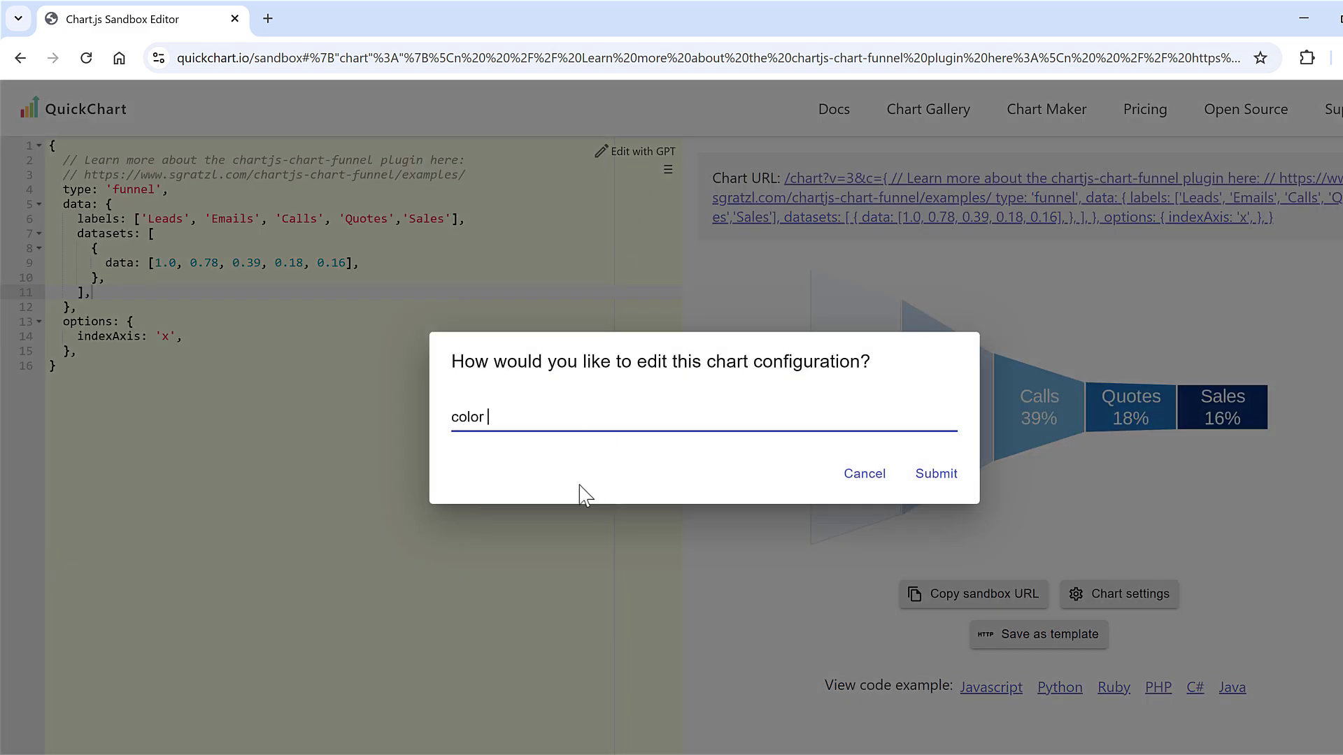
type(" red")
left_click(936, 474)
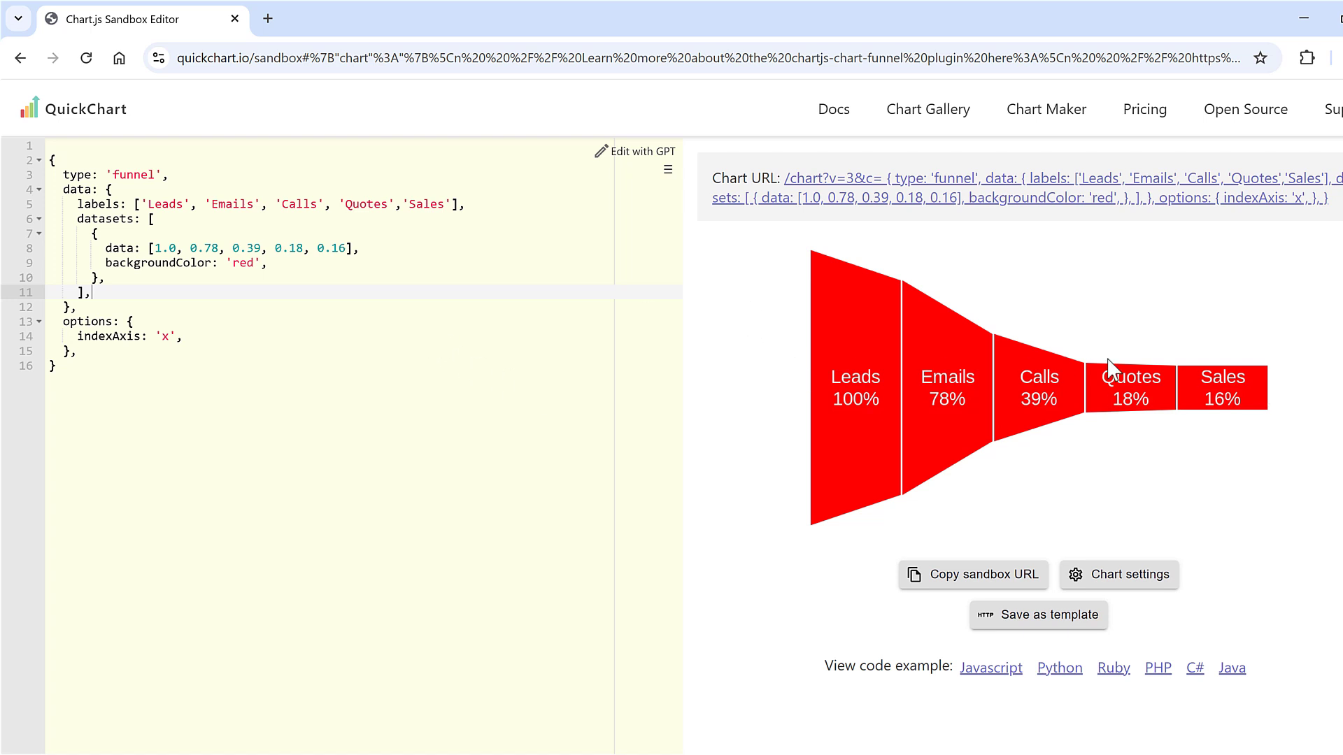
Step: Have GPT recolor the funnel from dark red to light, and break the backgroundColor array onto a second line before 'rgb(250, 128, 114)'
left_click(631, 168)
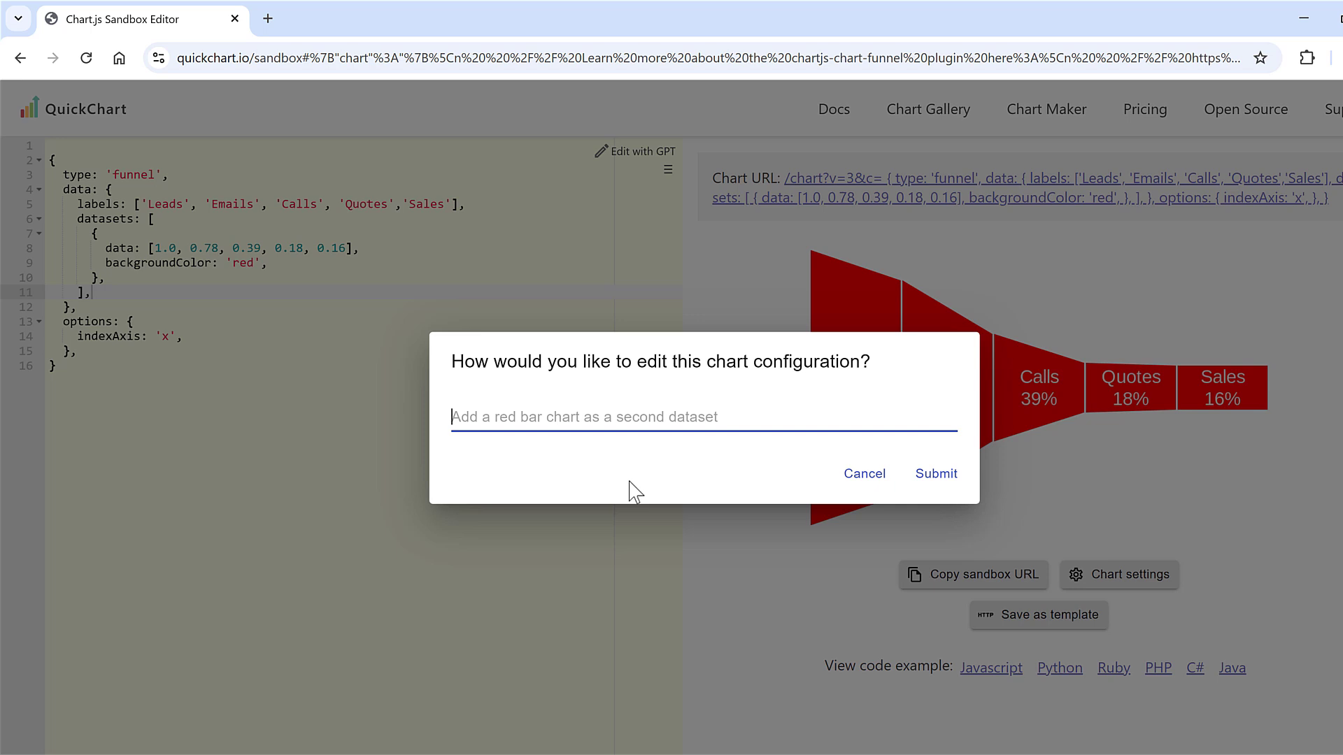
type("co")
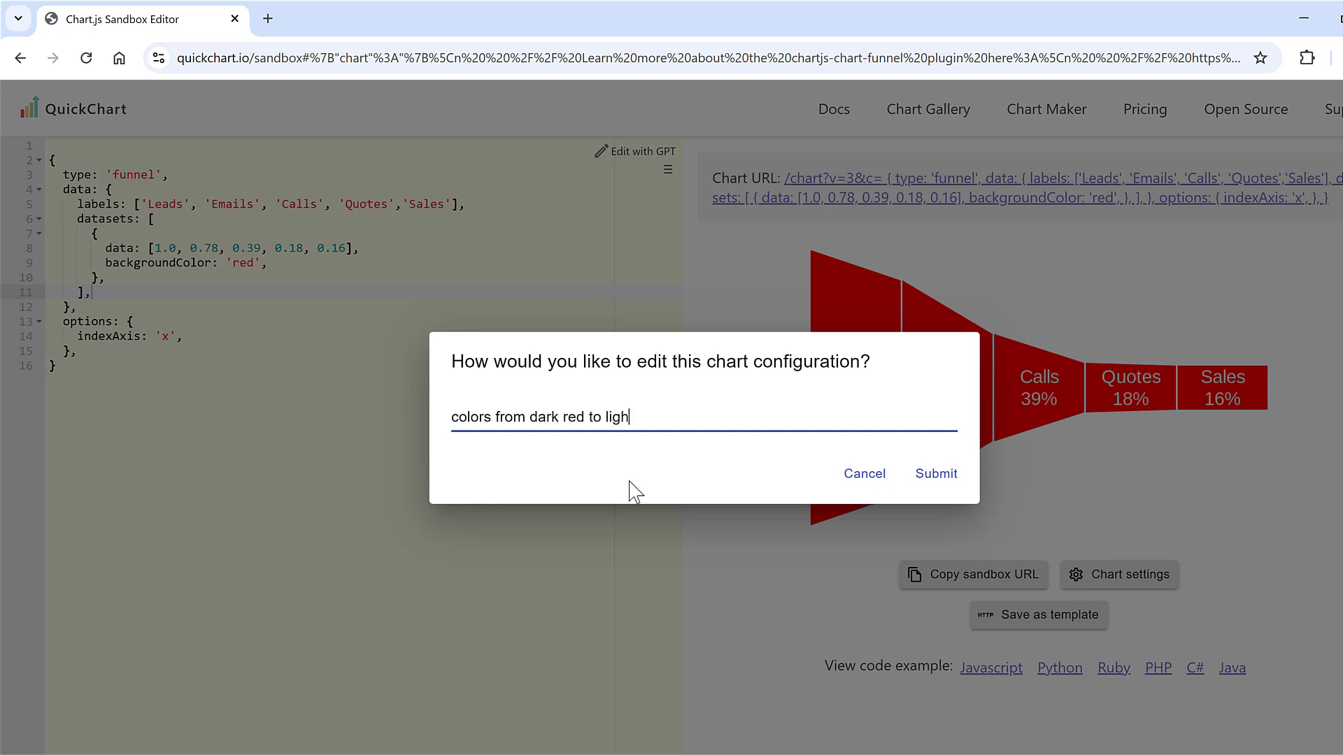
left_click(932, 479)
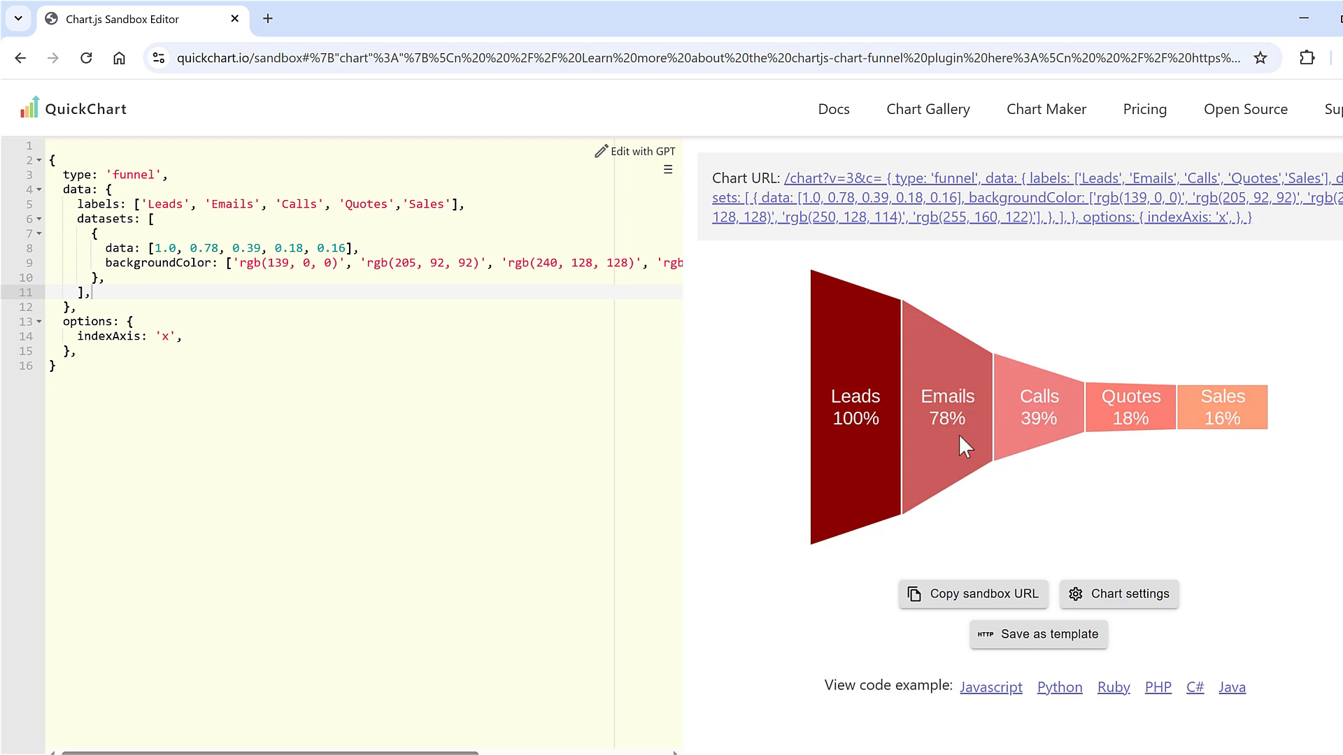
left_click(649, 267)
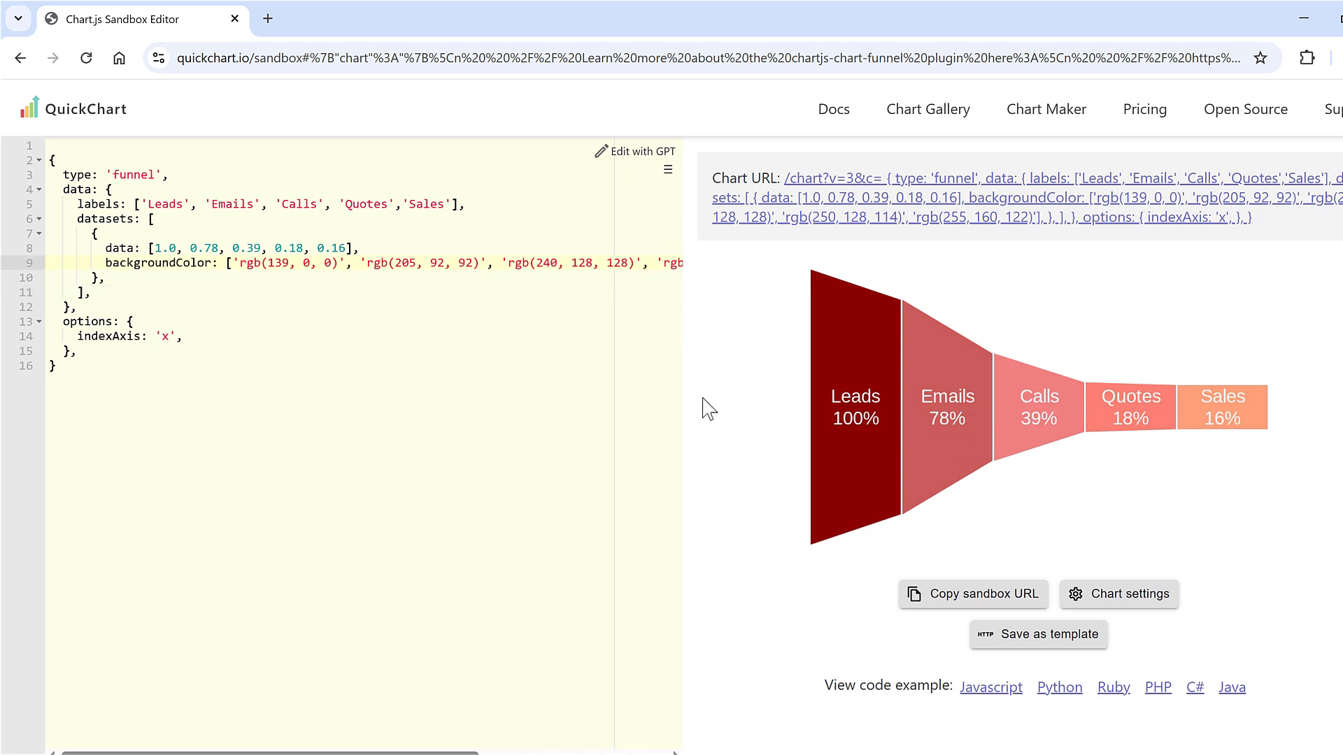
key("Return")
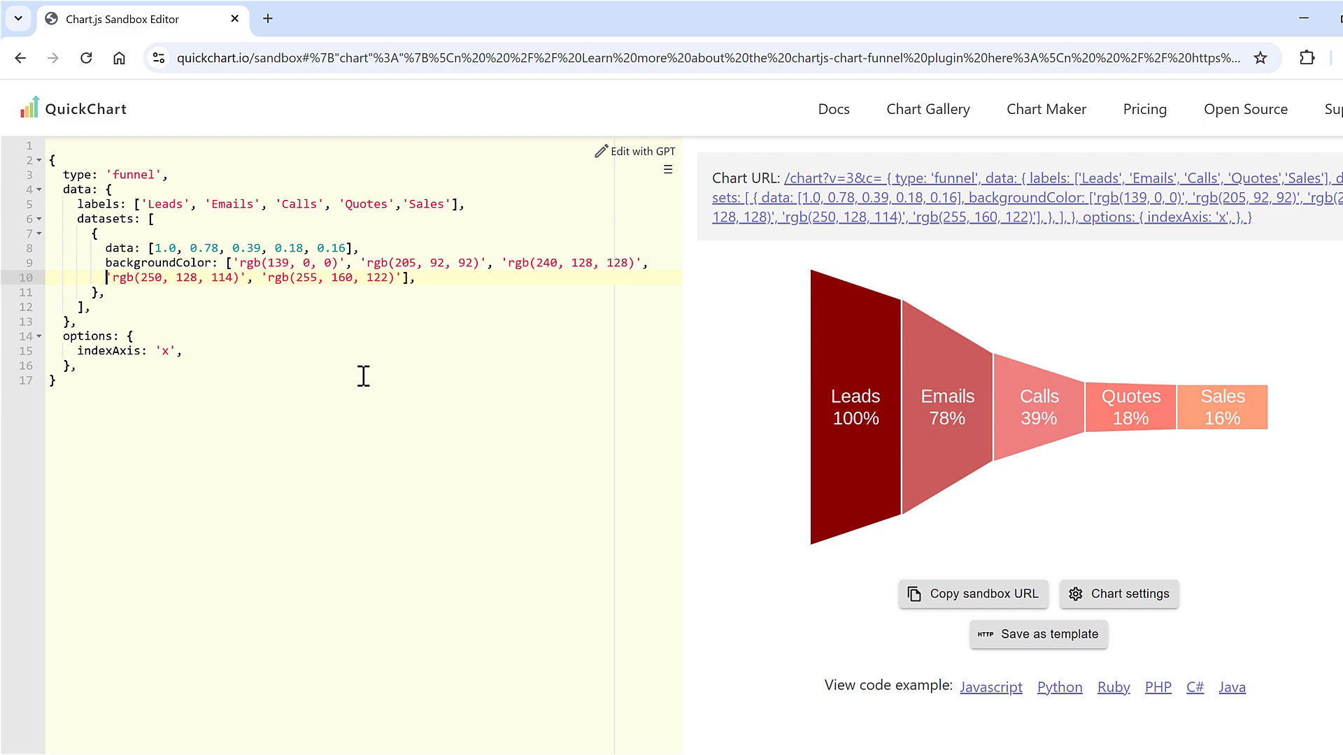
Step: Have GPT edit the configuration with the instruction 'fontsize', and set the resulting fontsize value to 1000
left_click(627, 155)
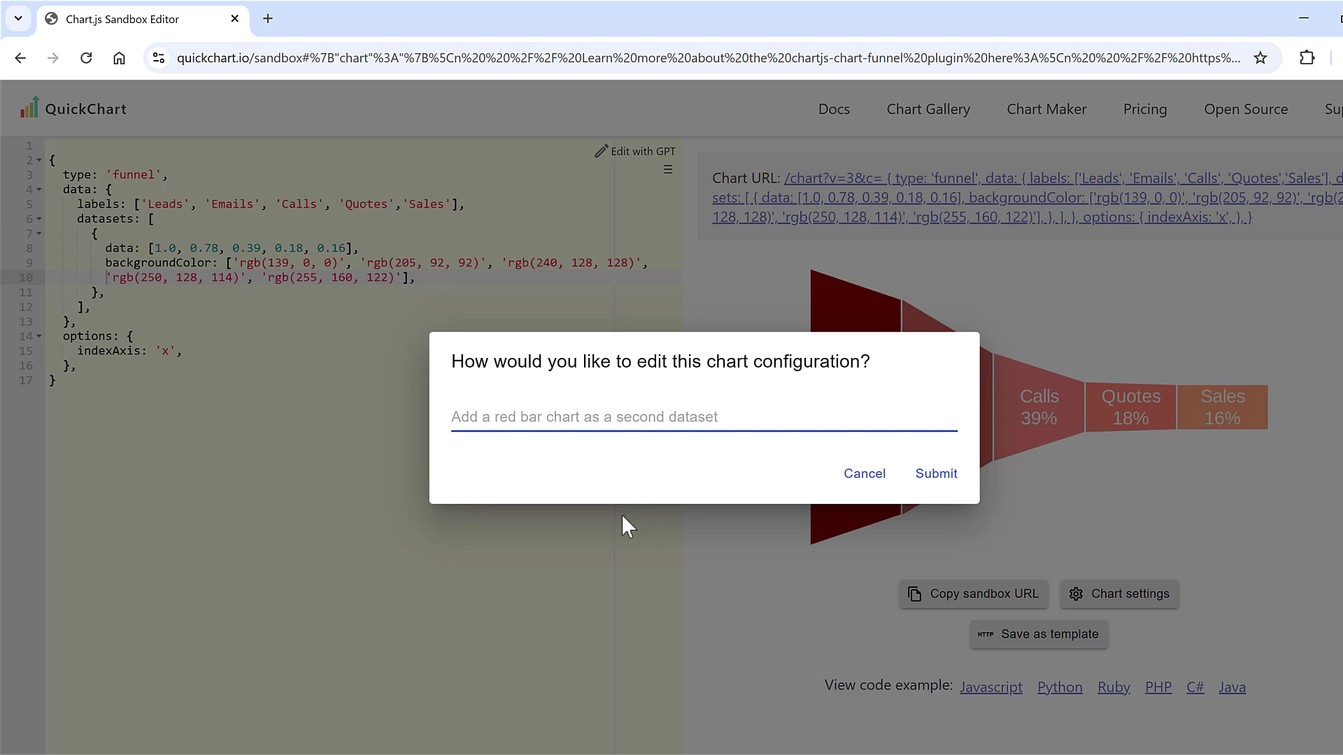
type("fontsize")
left_click(950, 483)
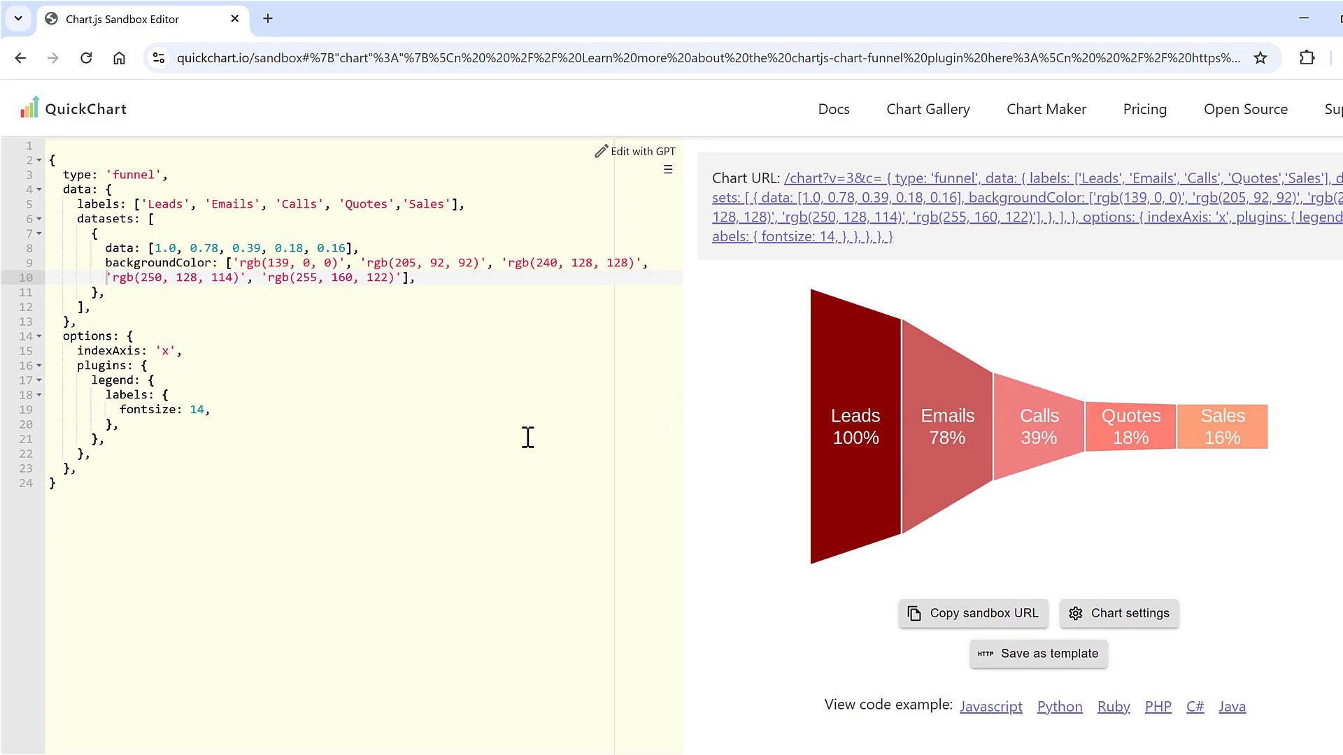
left_click_drag(208, 410, 198, 410)
type("1000")
left_click(527, 321)
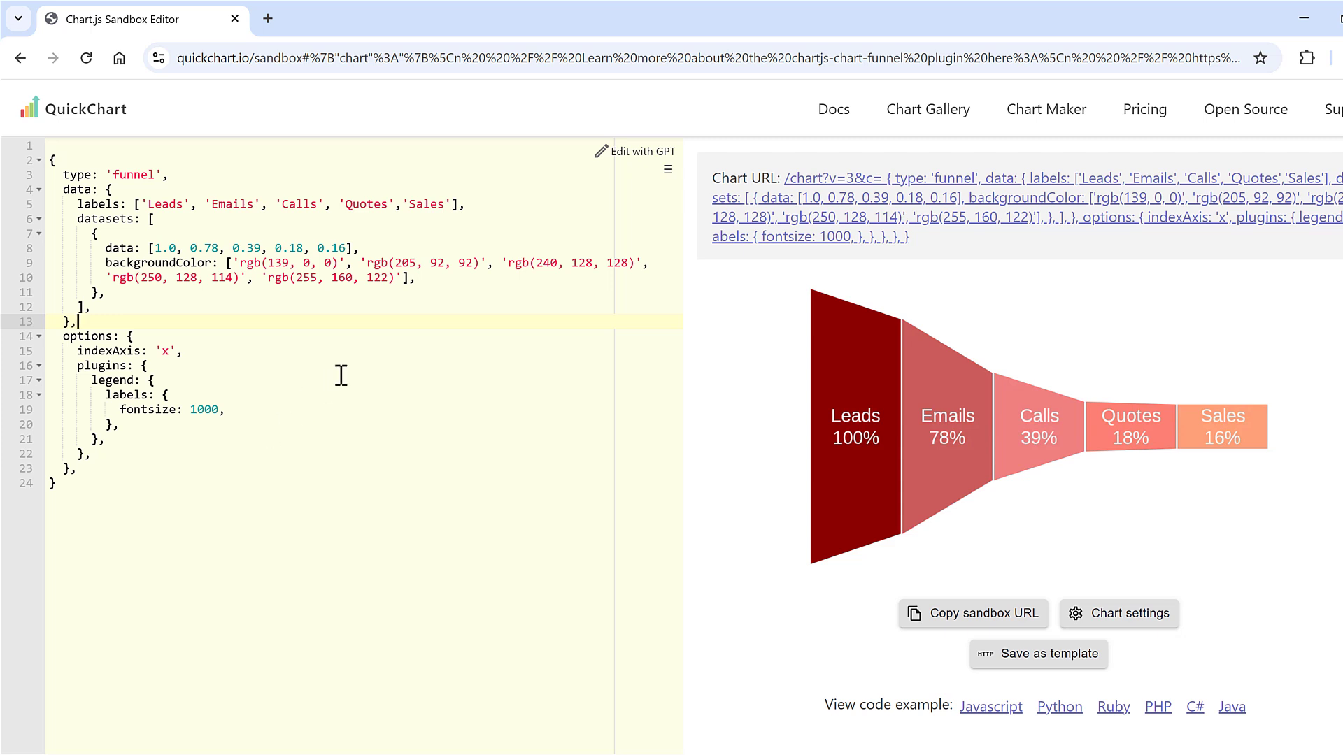
Step: Undo the fontsize value change and the GPT edit that added the legend label options
key("ctrl+z")
key("ctrl+z")
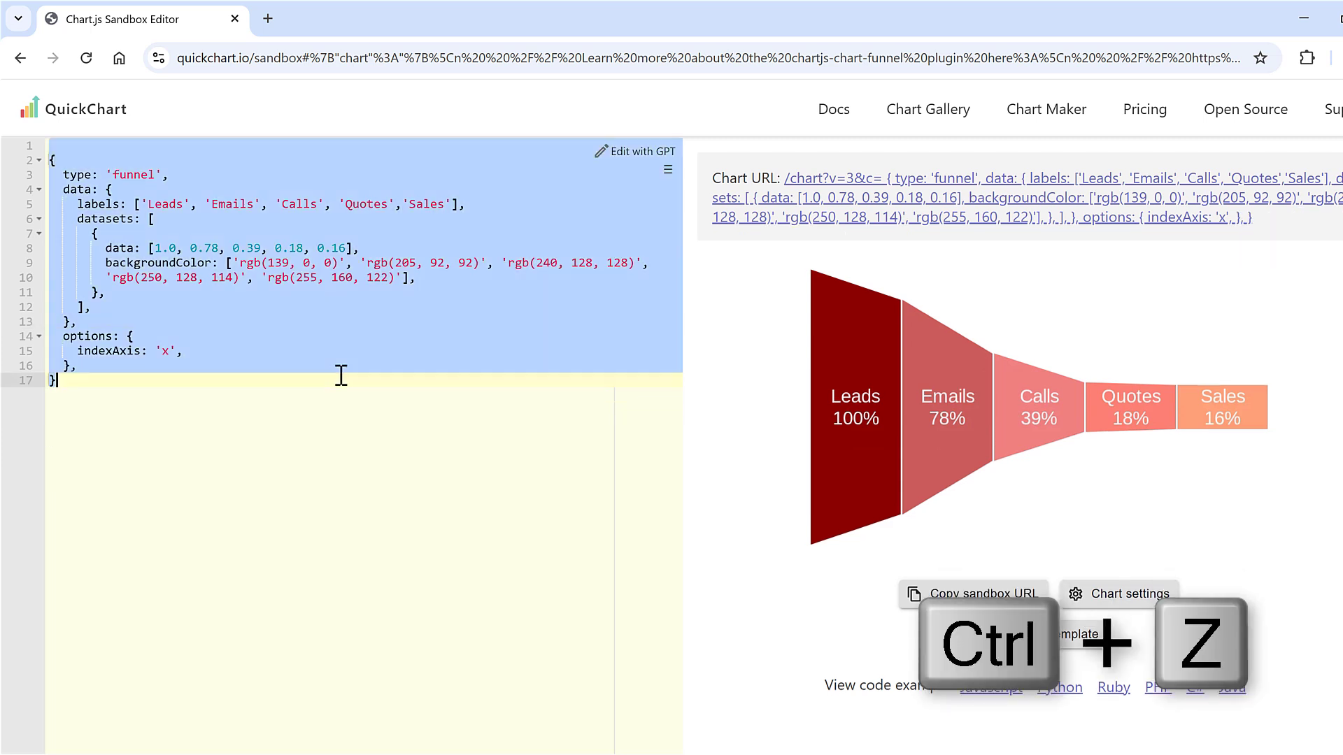
left_click(268, 315)
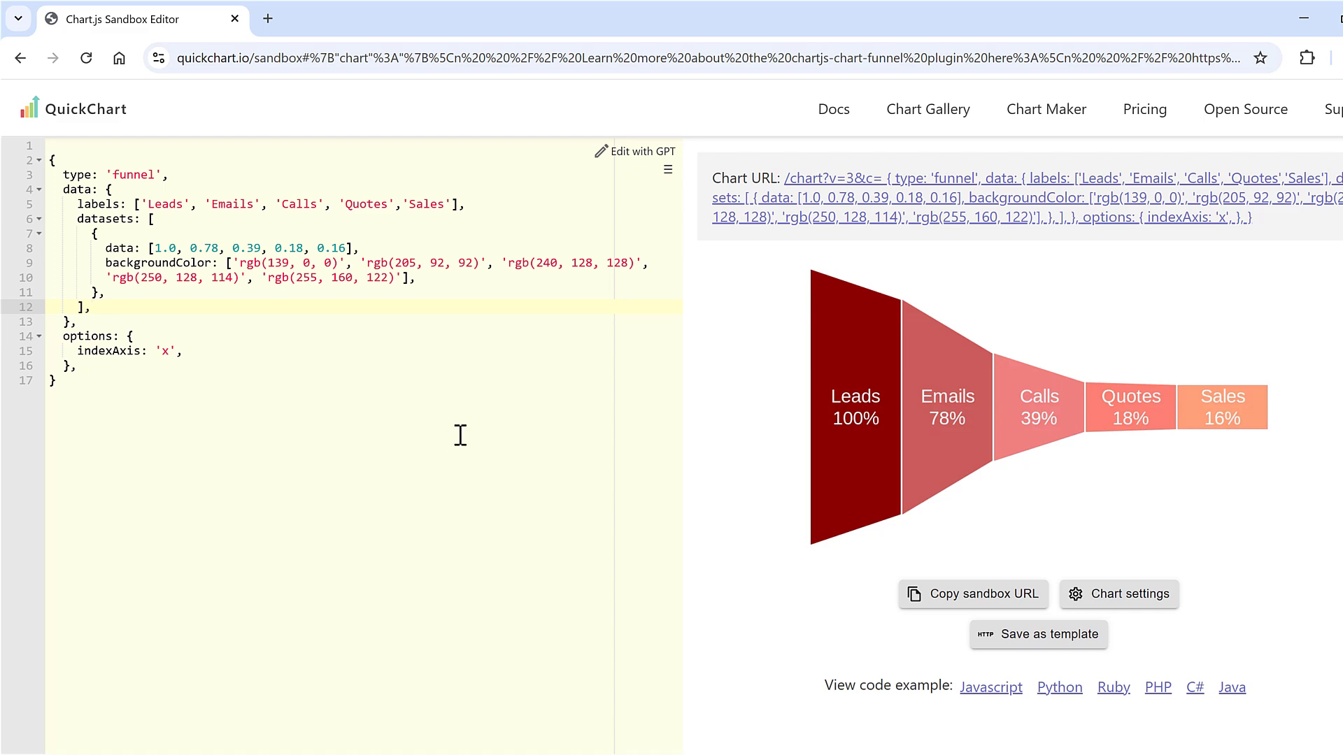
Step: Copy the funnel's full chart URL text and paste it into cell B8 of quickchart.xlsx in Excel
left_click_drag(1216, 228, 719, 177)
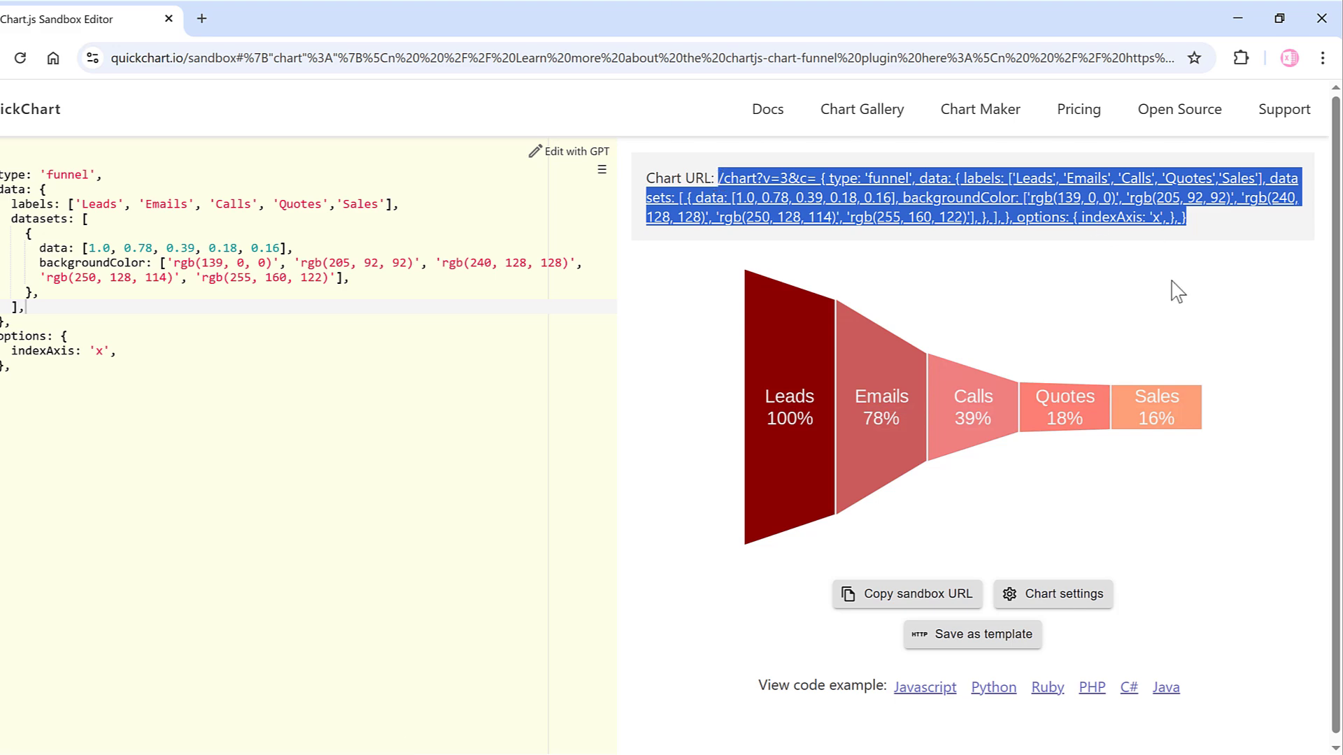
key("ctrl+c")
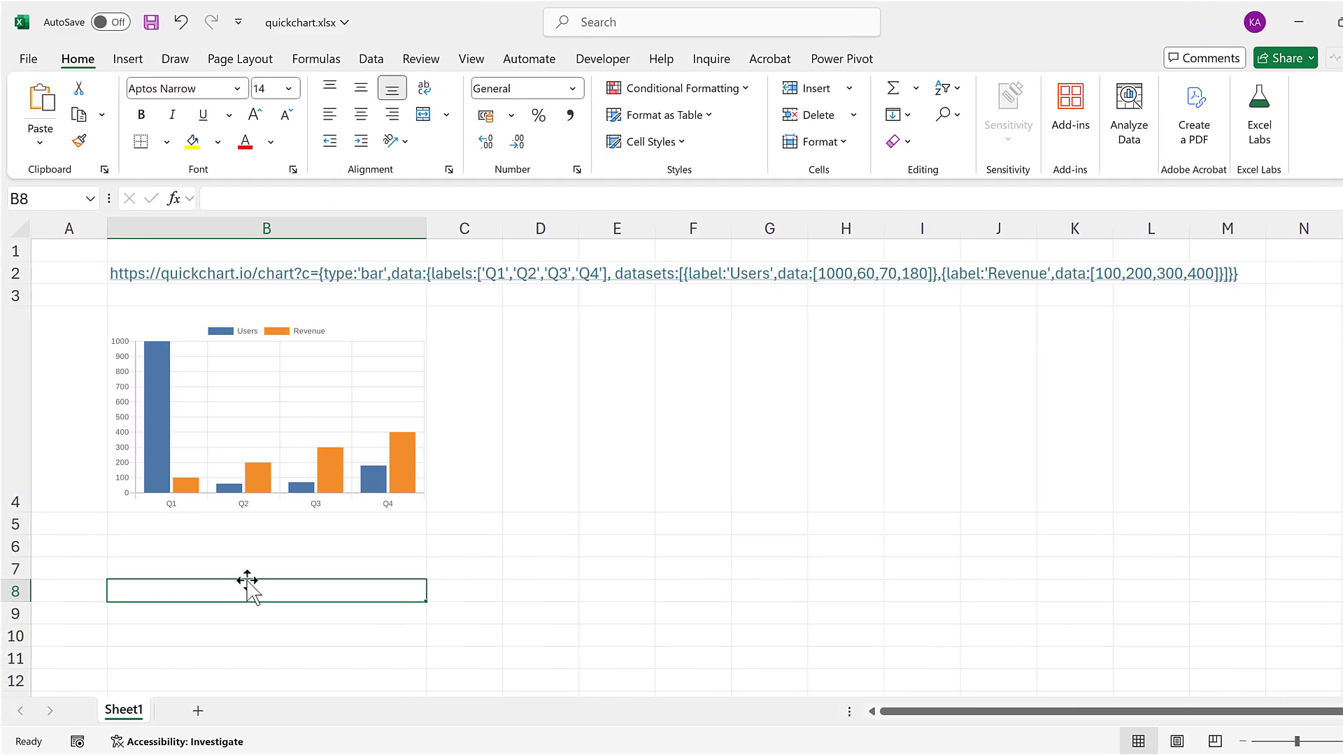
key("ctrl+v")
key("Up")
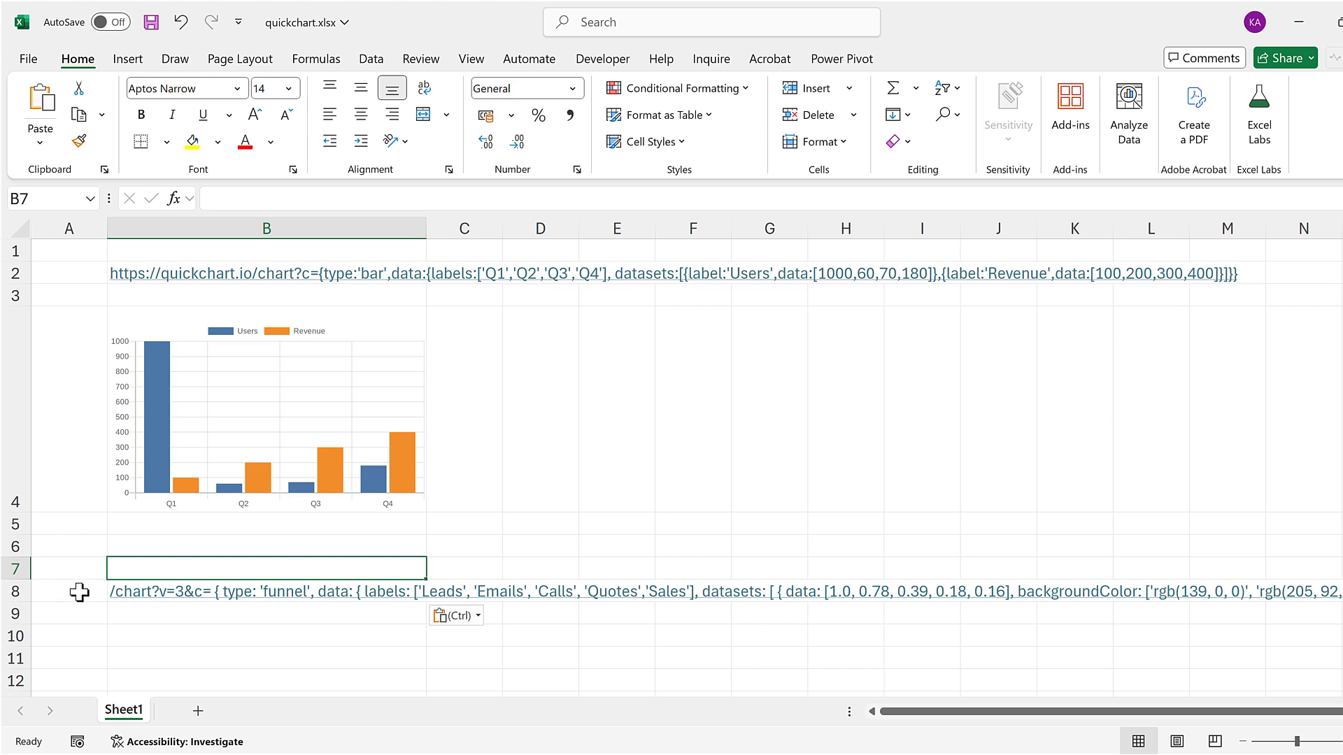
left_click(169, 249)
left_click(168, 273)
left_click_drag(210, 200, 354, 199)
key("ctrl+c")
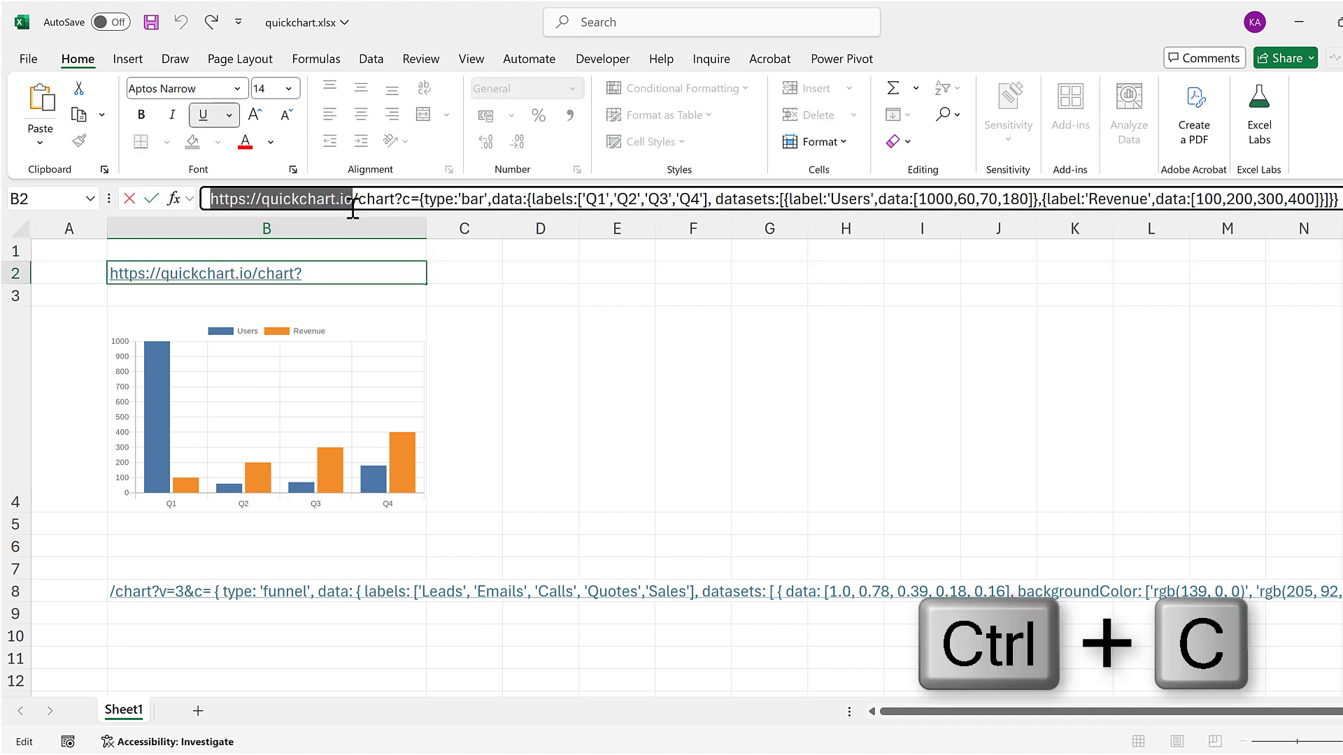
key("Escape")
key("Escape")
left_click(283, 570)
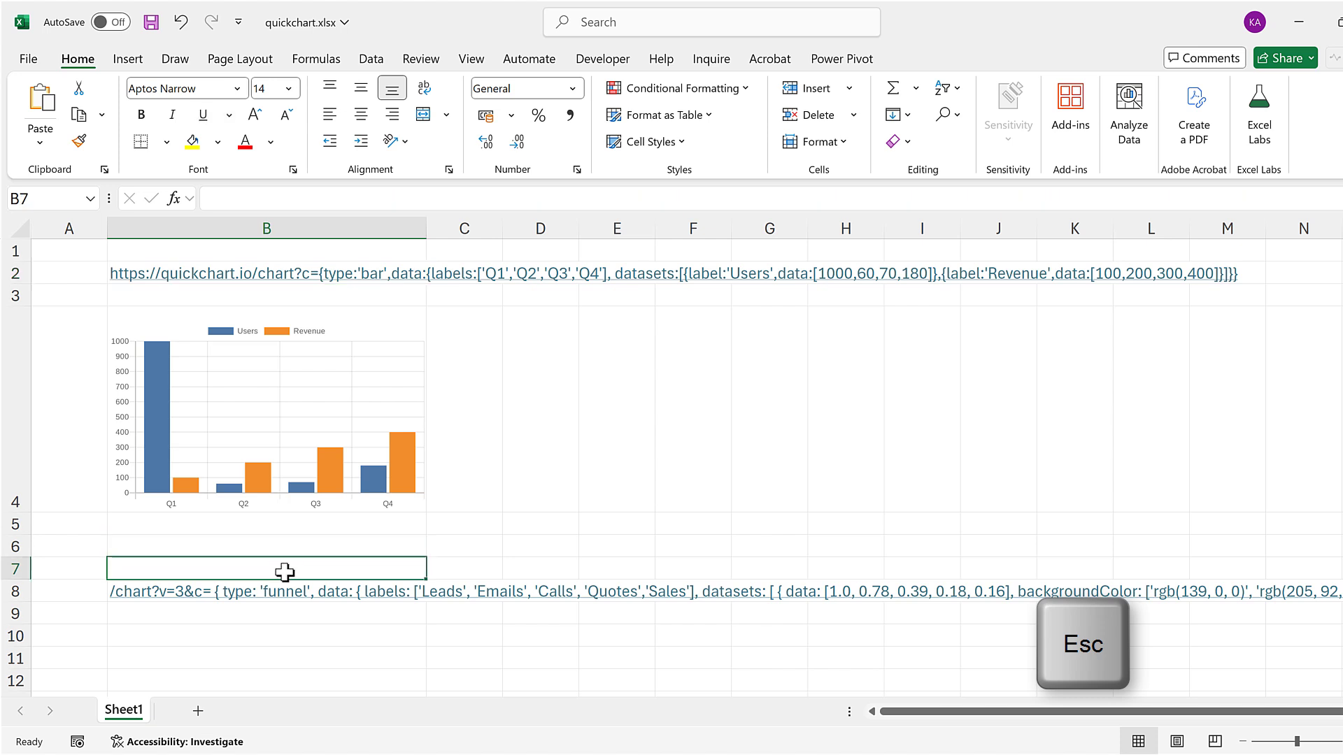
key("ctrl+v")
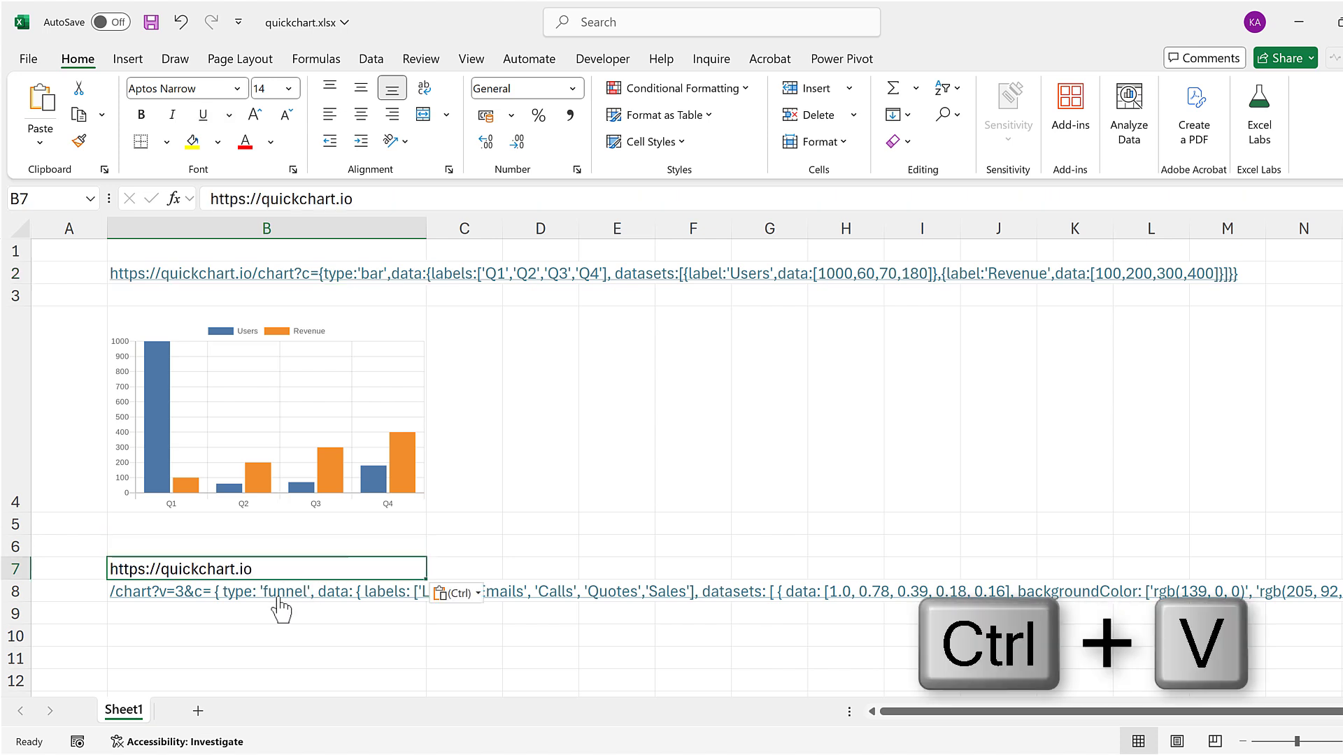
Step: Enter the formula =IMAGE(B7&B8) in cell B10
left_click(266, 635)
scroll(405, 612, "down", 2)
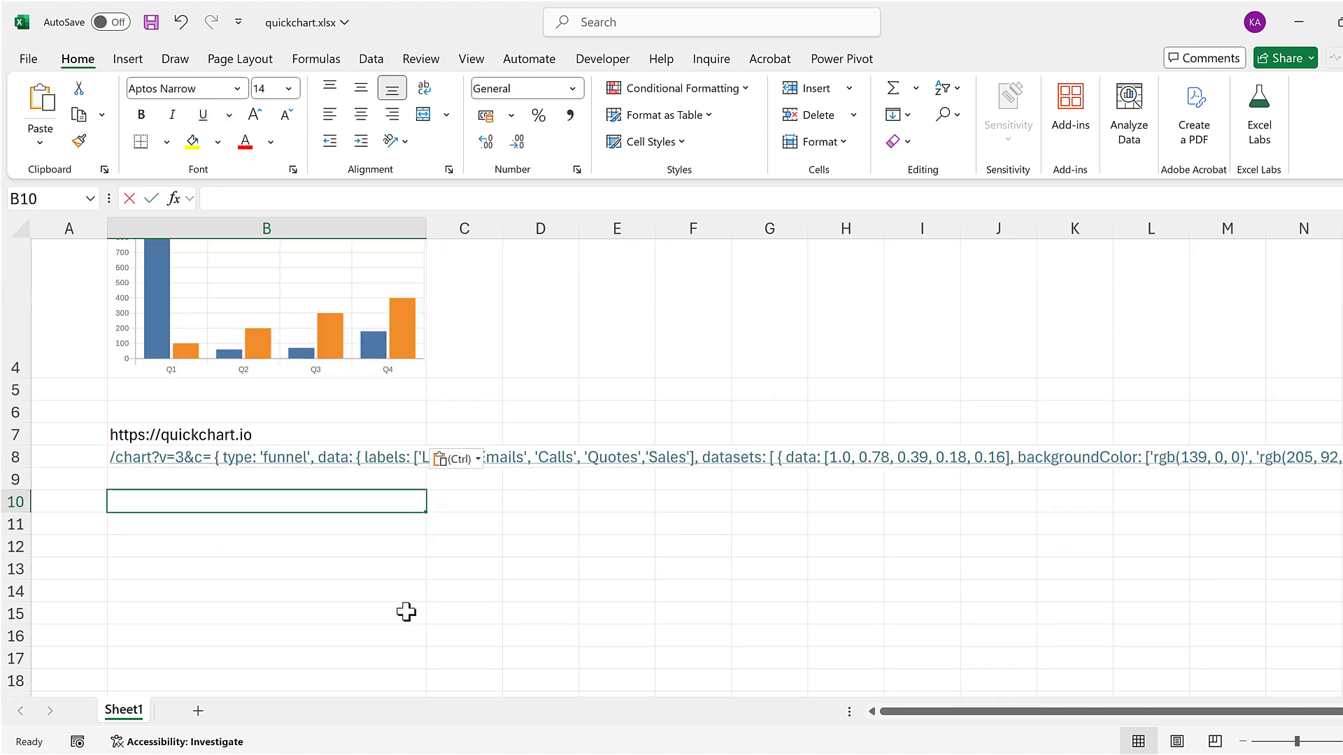
type("=imag")
key("Tab")
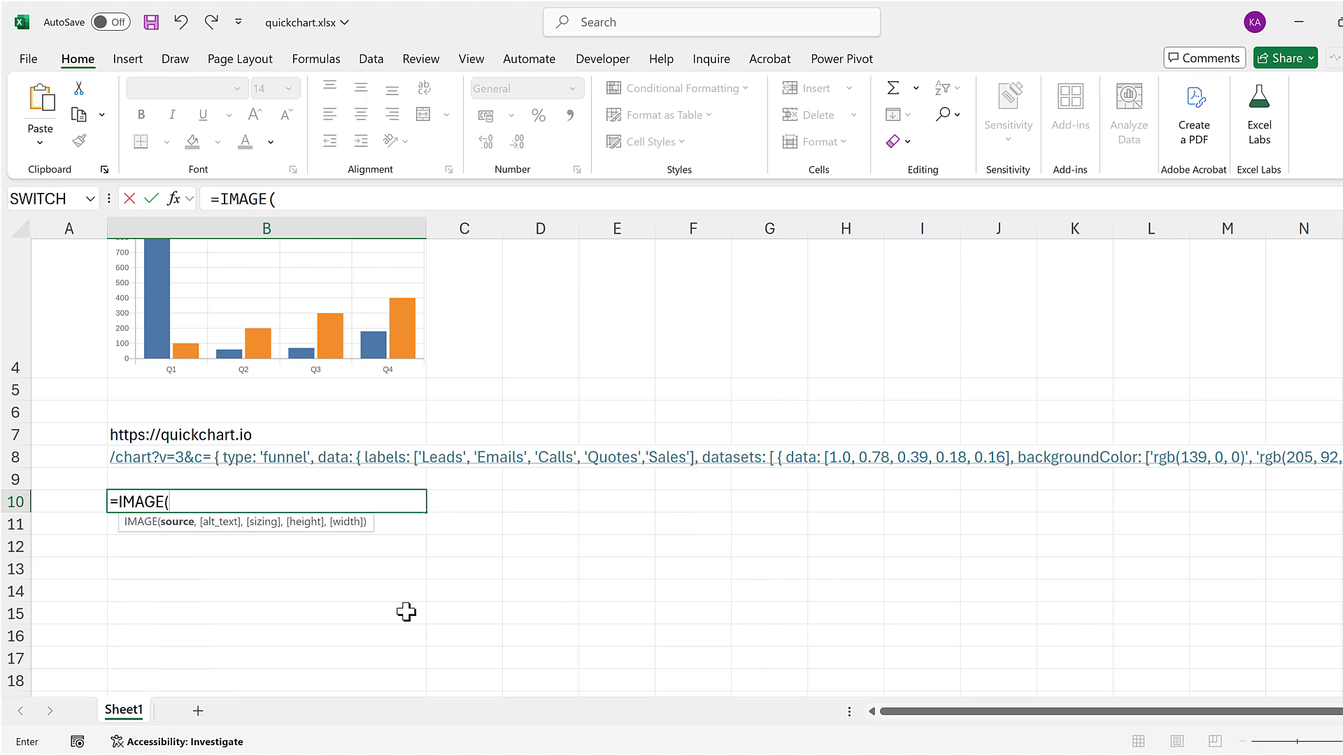
left_click(186, 440)
type("&")
left_click(273, 461)
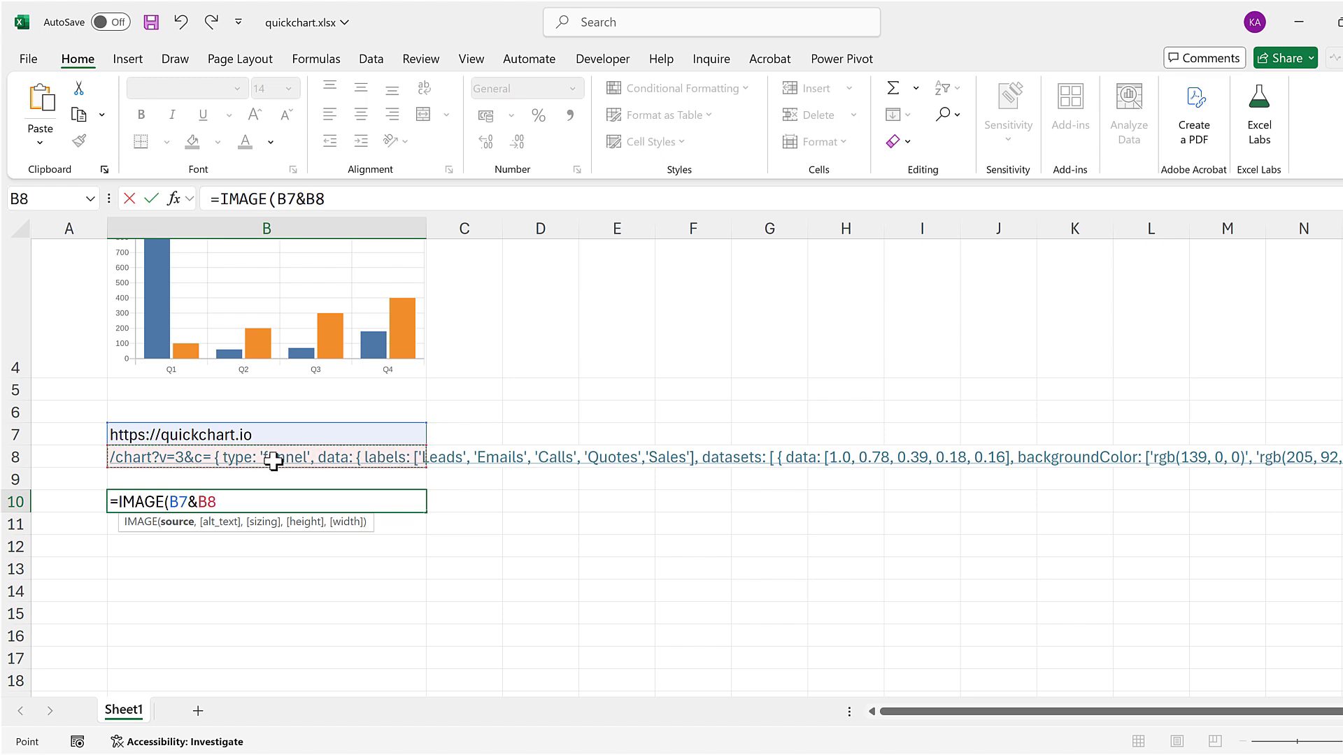
type(")")
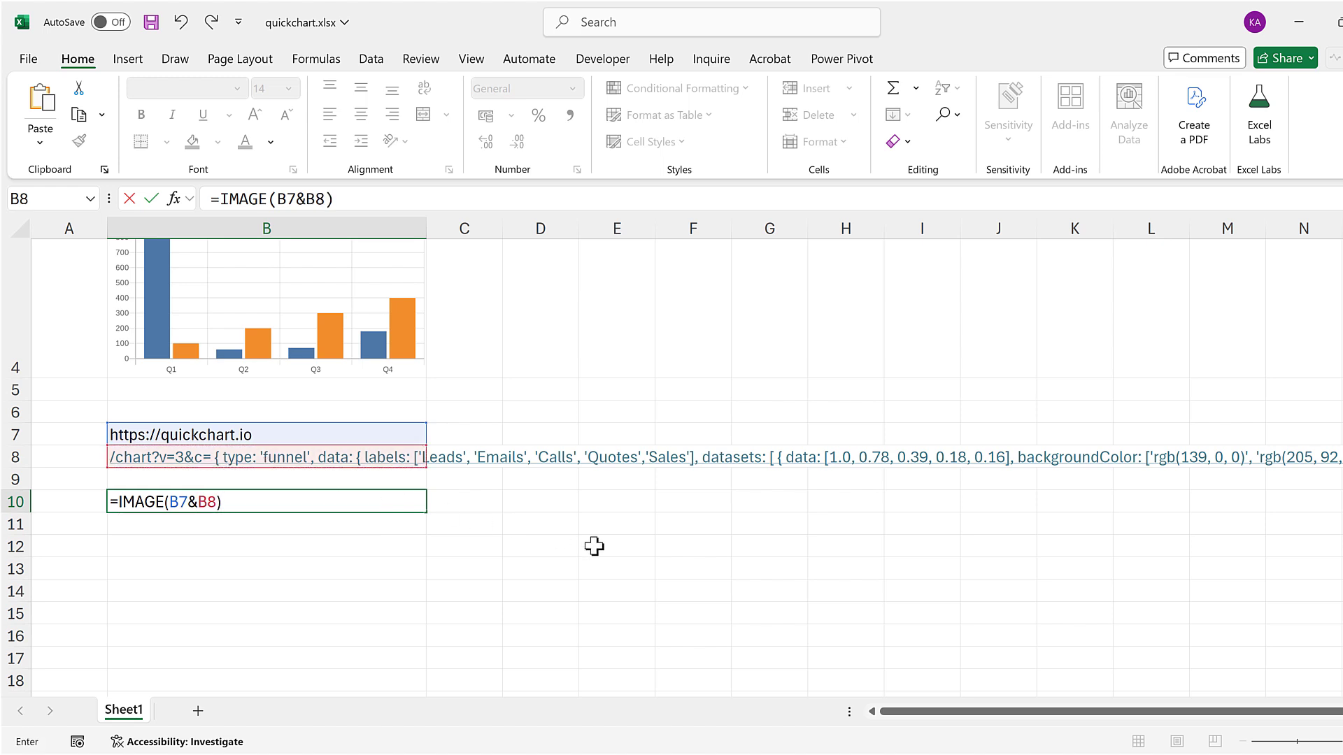
key("Return")
Step: Increase the height of row 10 and widen column B to enlarge the funnel chart image
left_click(318, 501)
left_click_drag(9, 511, 25, 674)
scroll(51, 536, "down", 2)
left_click_drag(30, 542, 28, 591)
left_click_drag(452, 230, 463, 229)
left_click(663, 469)
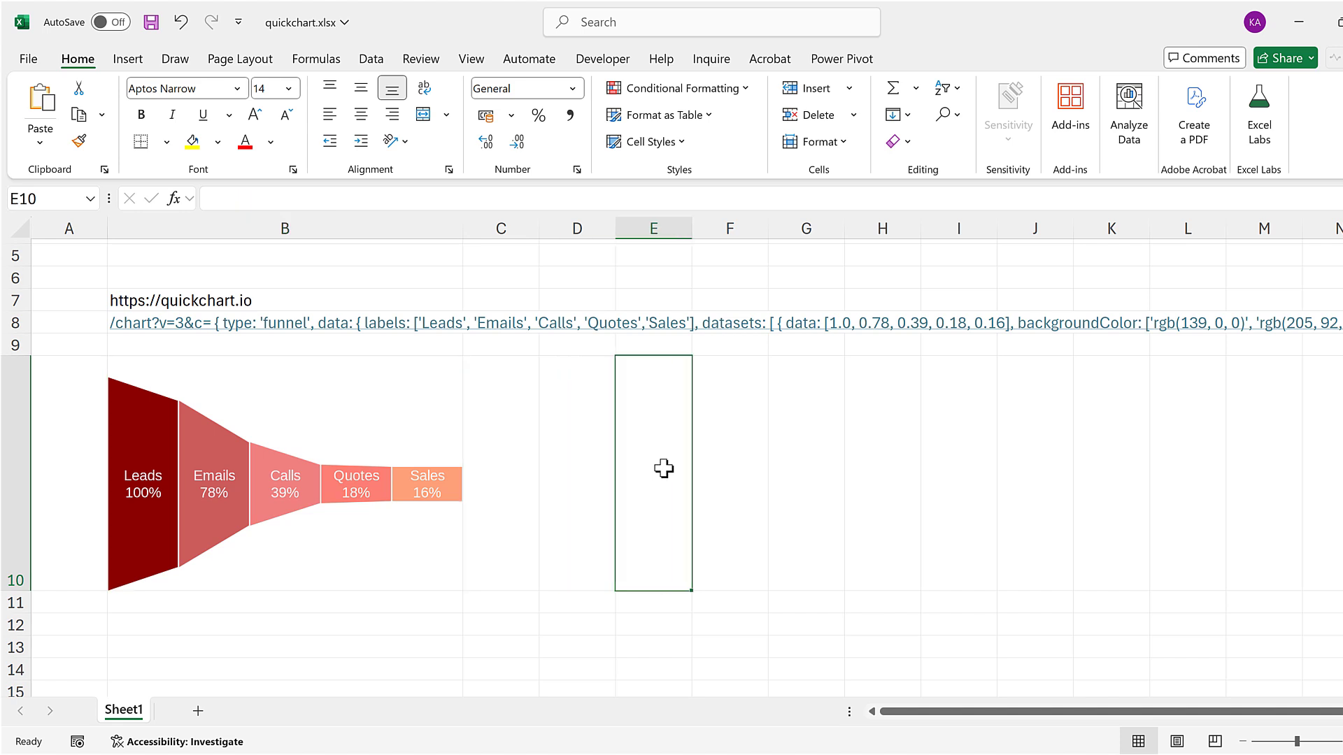
Step: Place the picture in cell B10 over the cells and scale it down to about 9.91 cm high by 16.51 cm wide
left_click(403, 375)
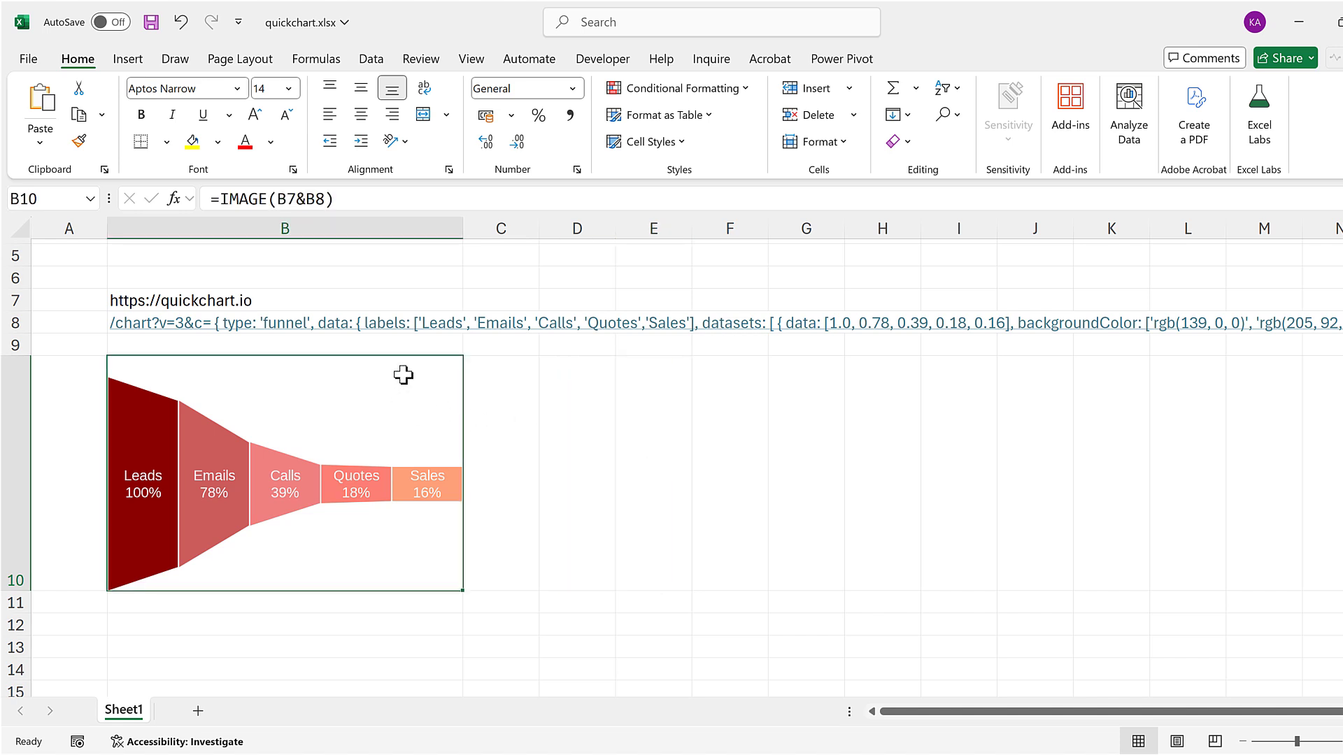
right_click(402, 375)
mouse_move(519, 300)
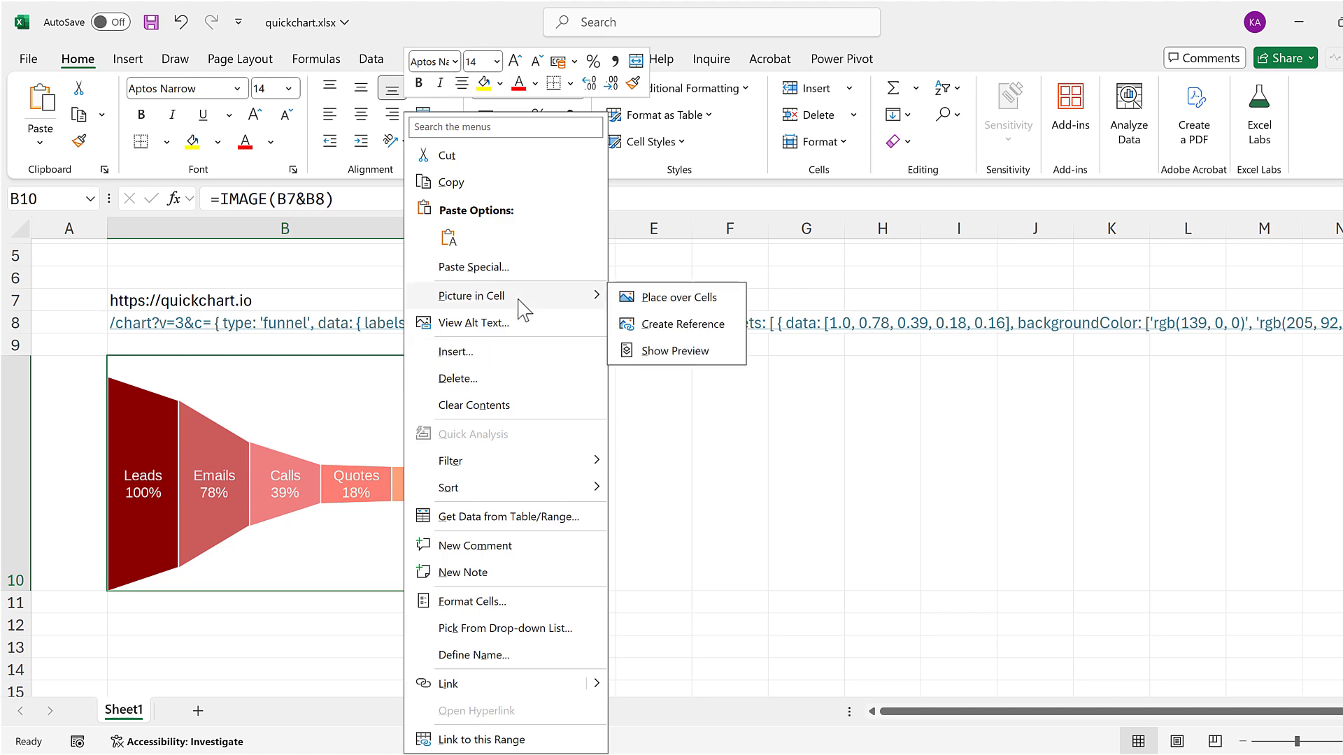
left_click(658, 305)
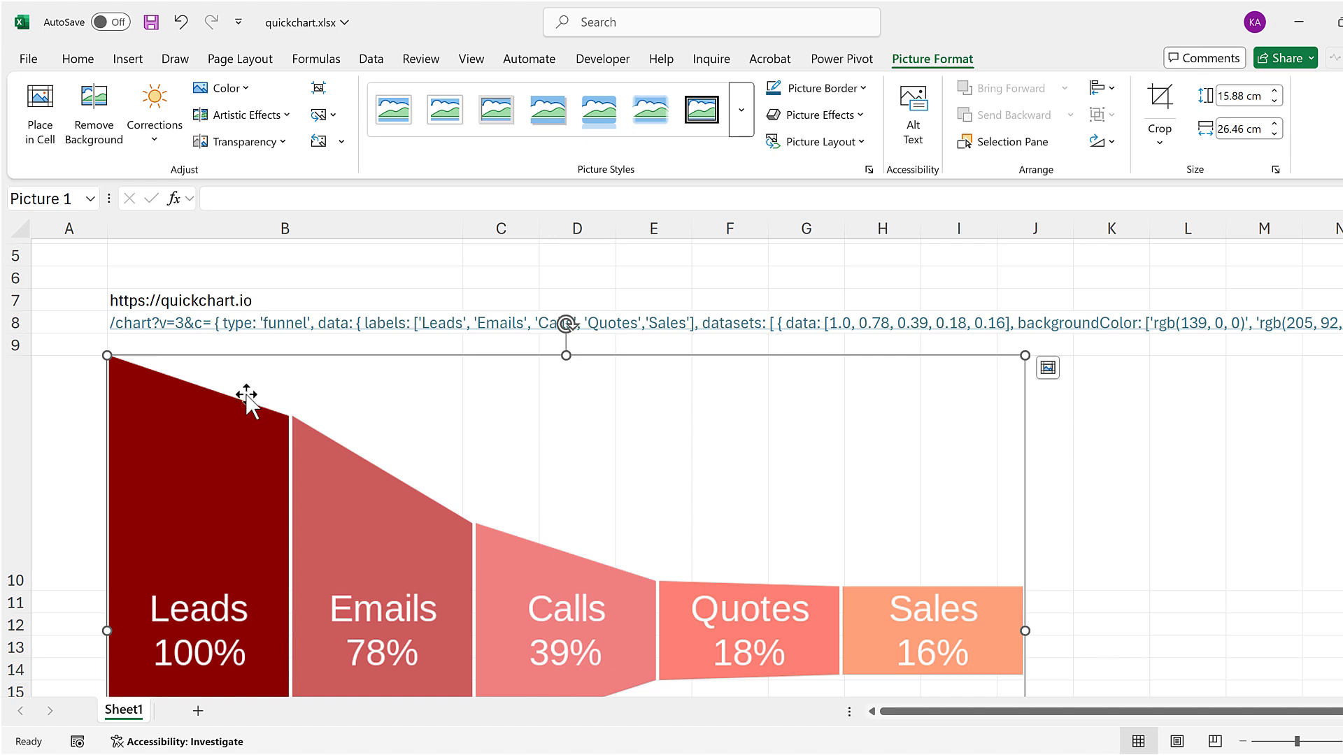
left_click_drag(107, 354, 452, 562)
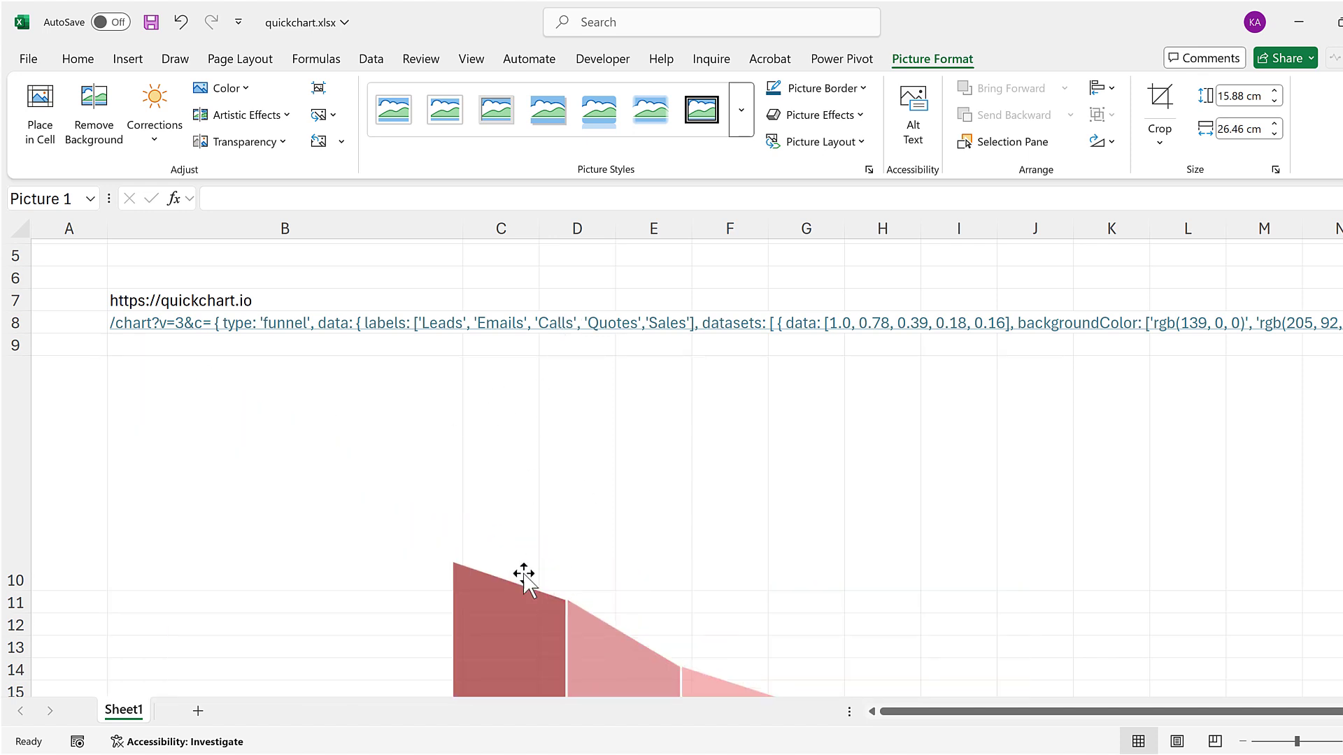
Step: Clear the contents of cells B6:B8, including both URL parts, and check that the floating funnel picture remains selectable
left_click_drag(159, 276, 174, 328)
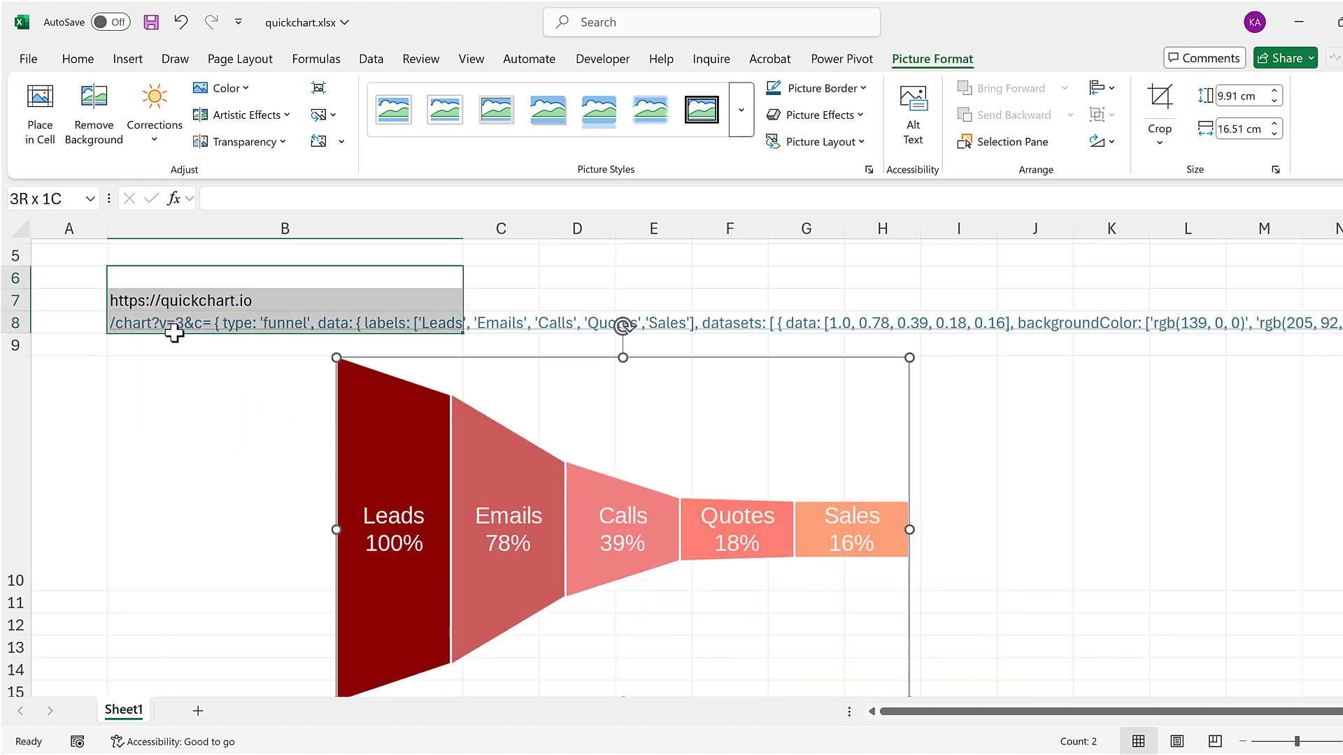
key("Delete")
left_click(571, 277)
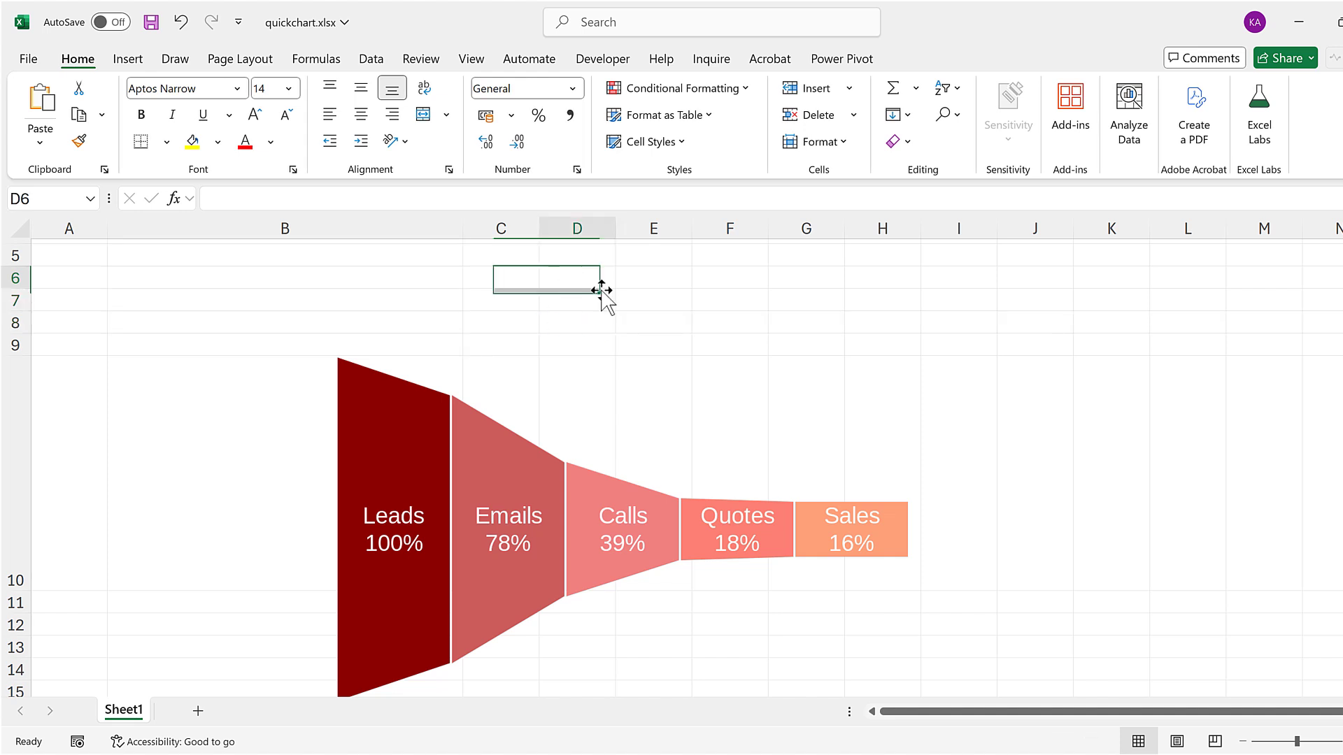
left_click(448, 527)
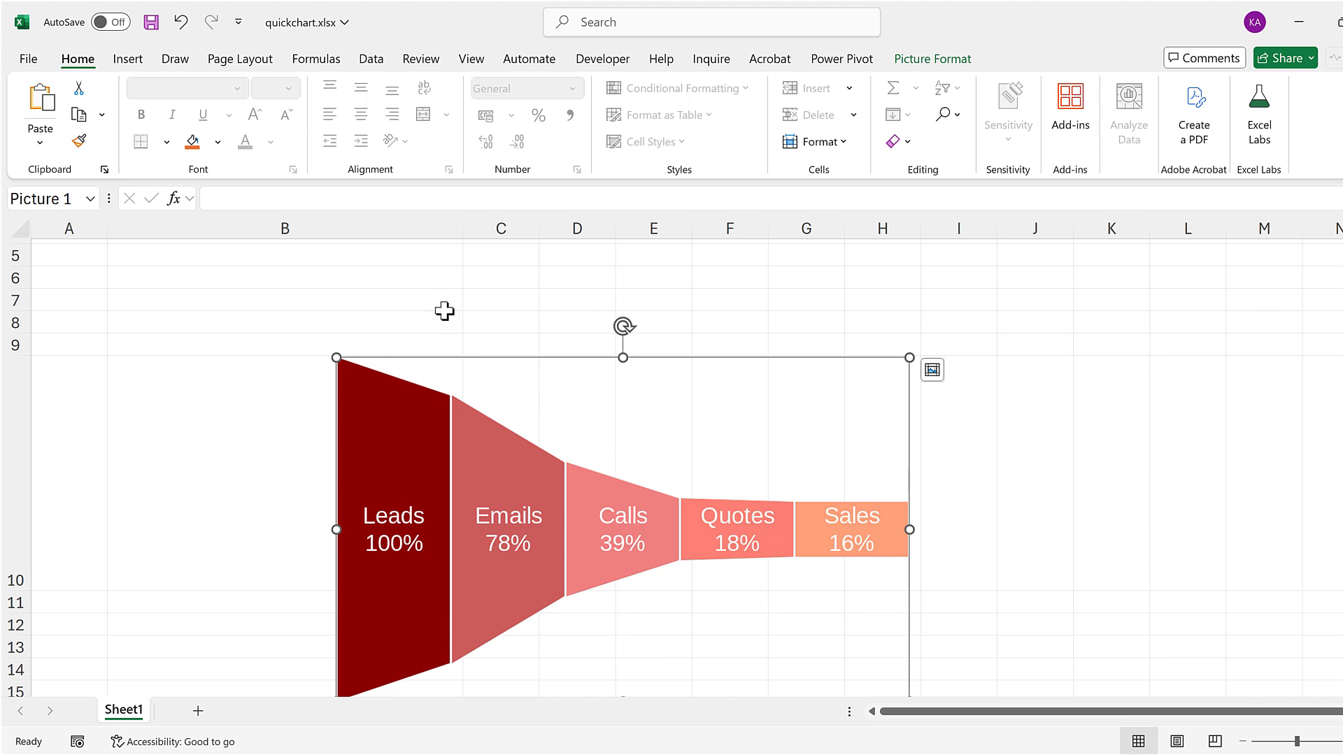
left_click(428, 279)
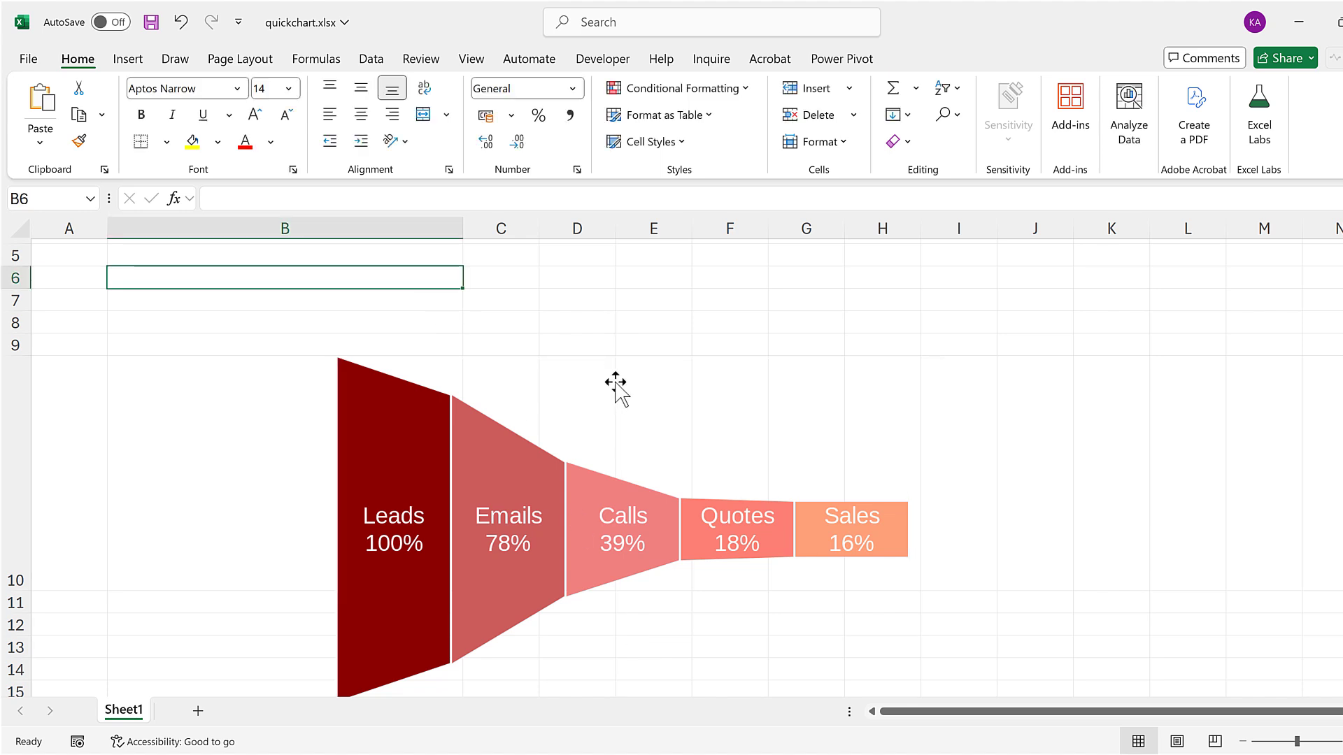